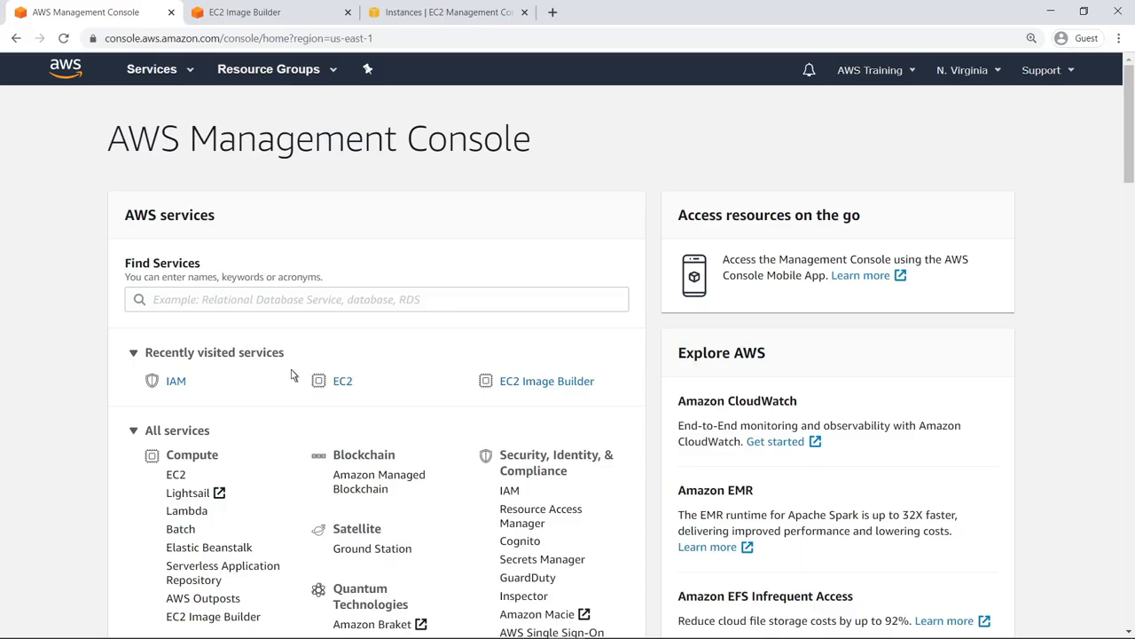
In IAM, start creating a role with AWS service as the trusted entity and EC2 as the use case, continuing to permissions
click(177, 382)
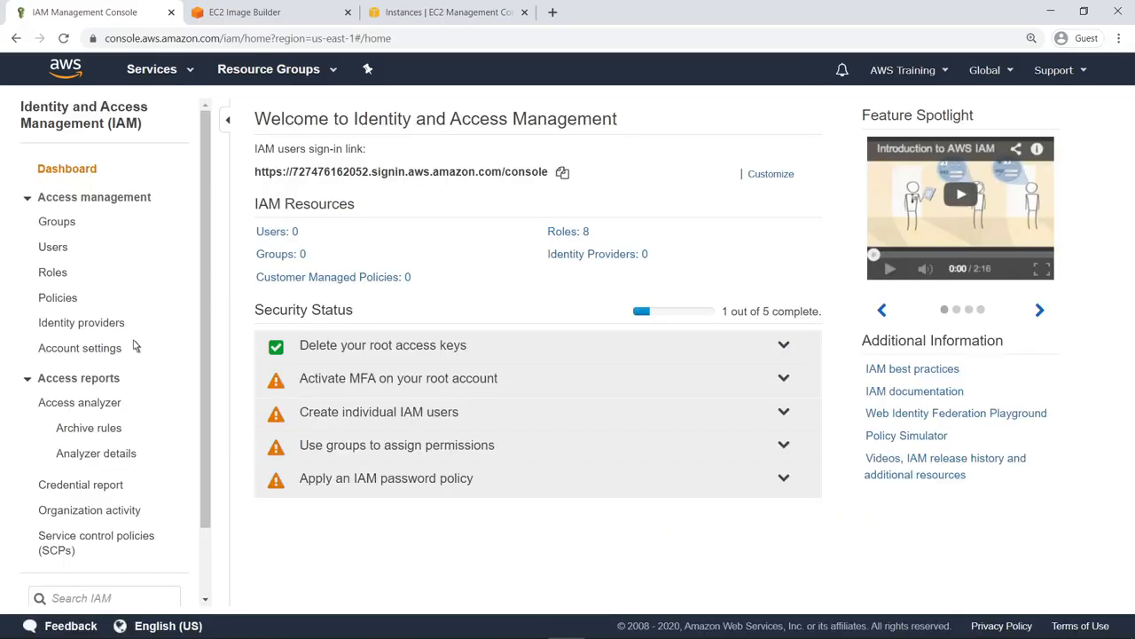
click(53, 272)
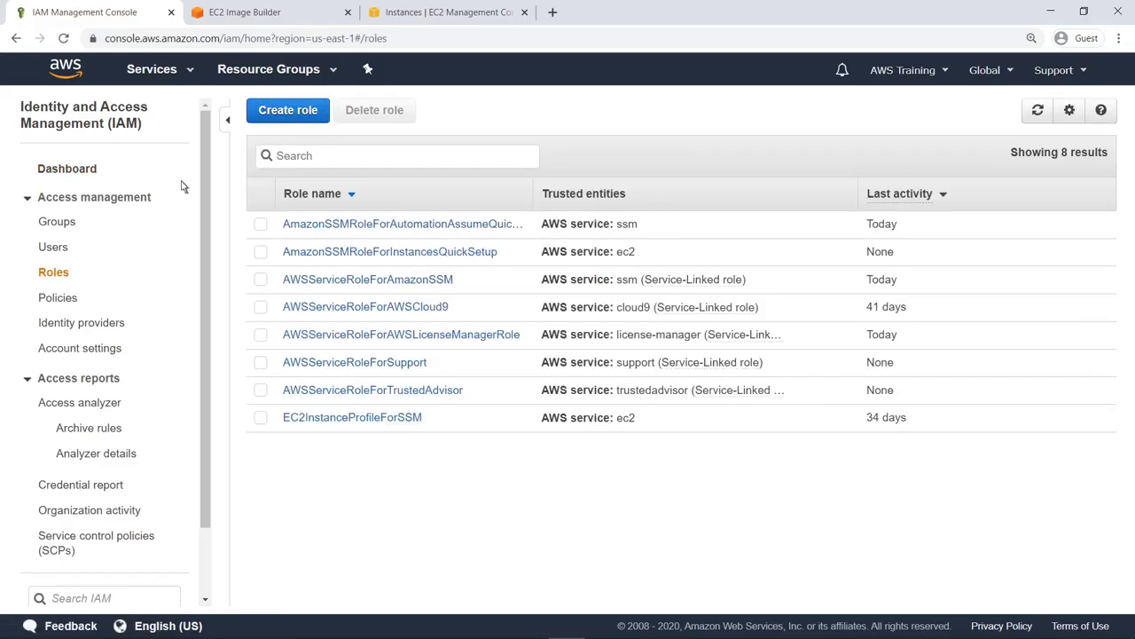
click(263, 118)
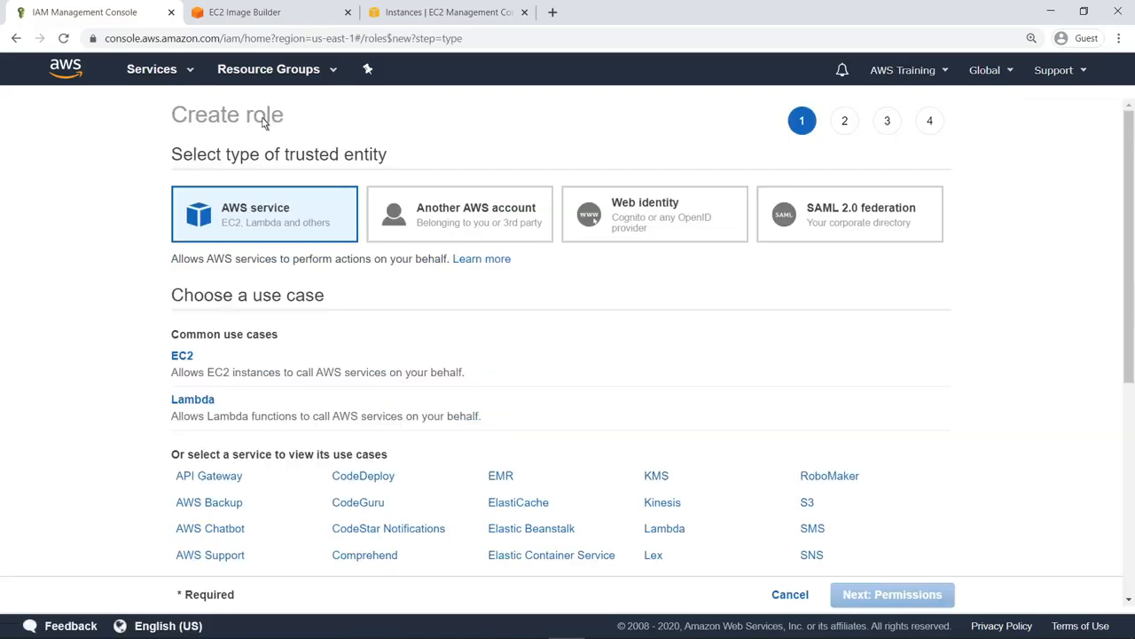
click(192, 366)
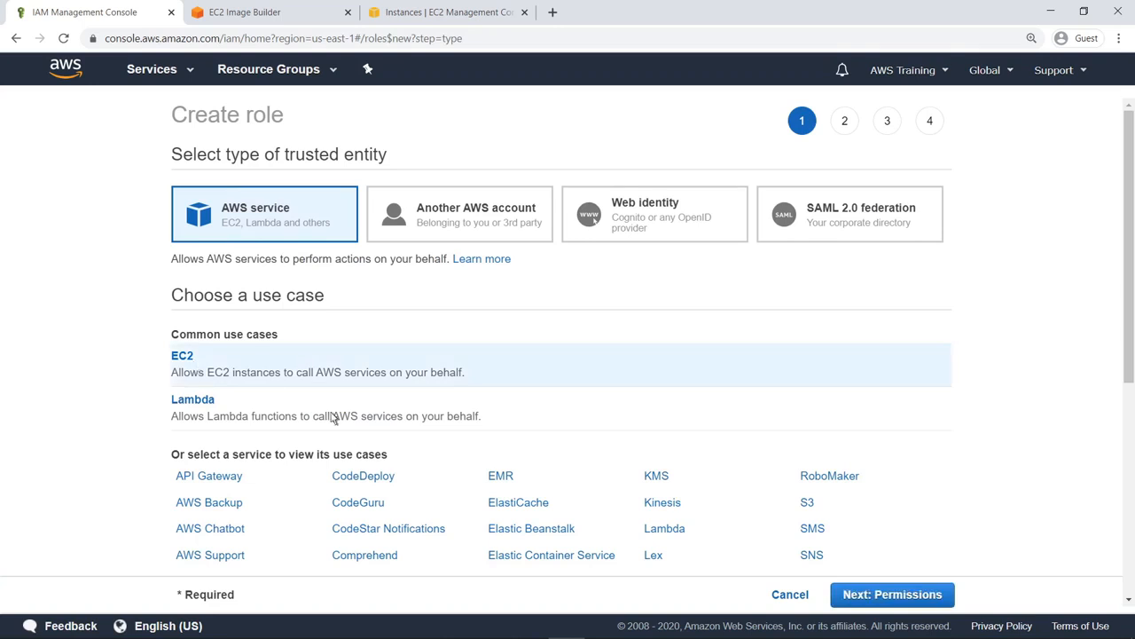
click(847, 603)
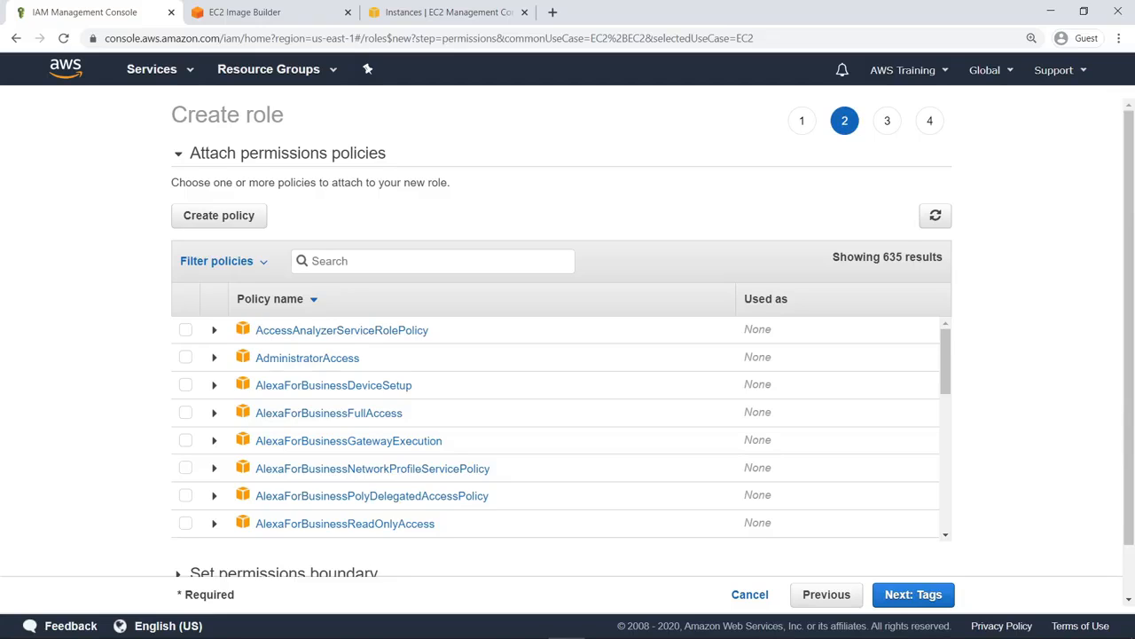
Attach the EC2InstanceProfileForImageBuilder and AmazonSSMManagedInstanceCore policies to the new role and continue to its tags
click(313, 264)
text(EC2InstanceProfileForImageBuilder)
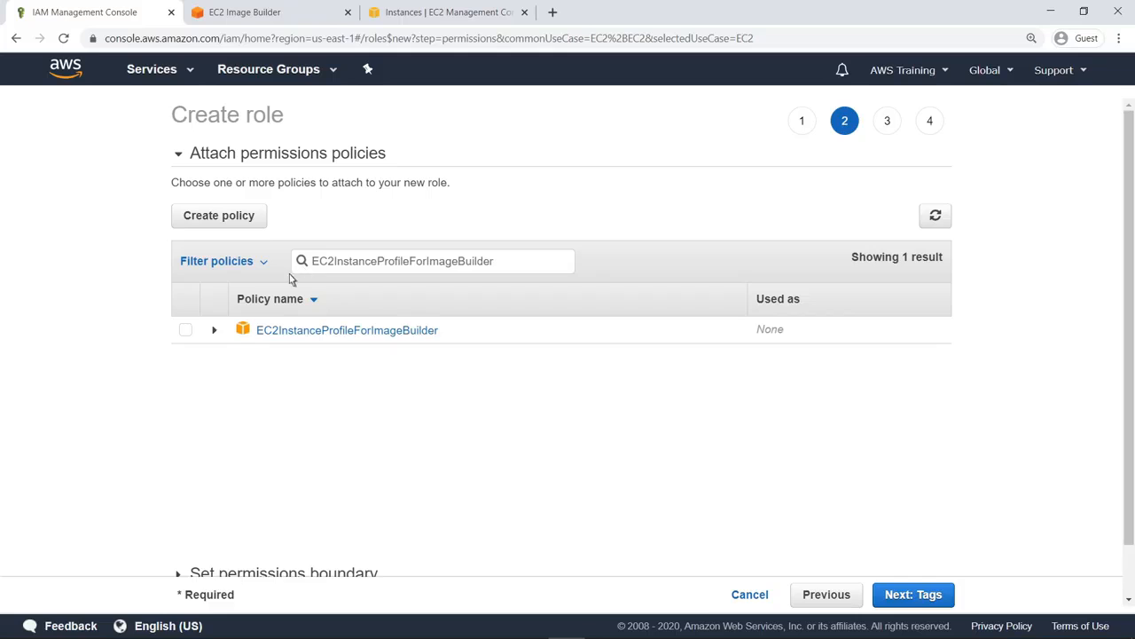
click(187, 330)
double_click(494, 261)
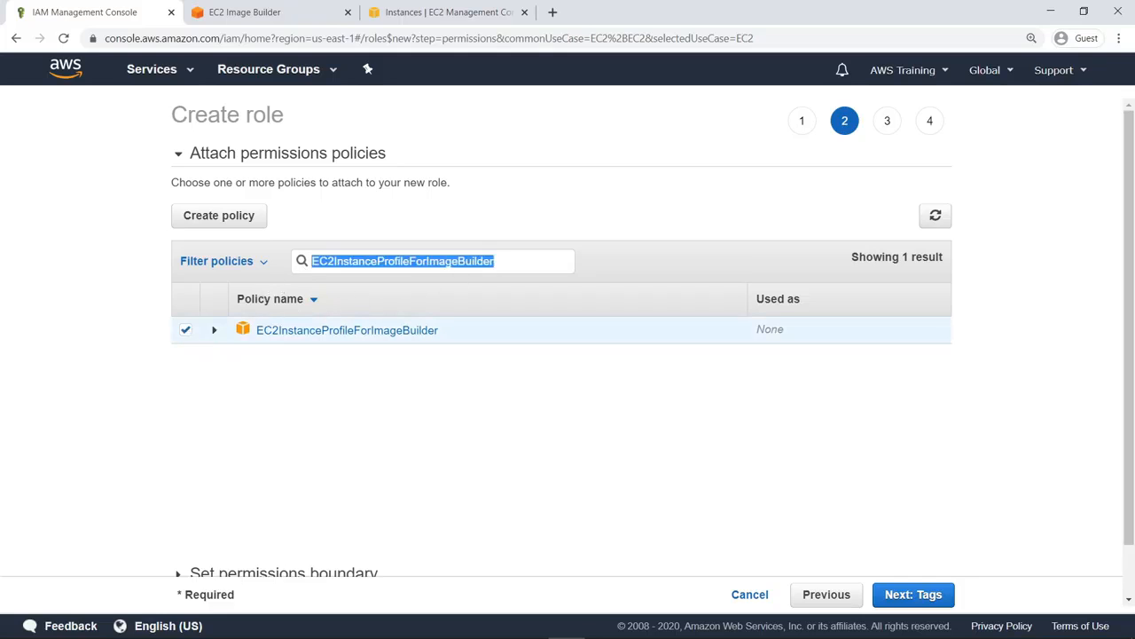
key(BackSpace)
text(AmazonSSMManagedInstanceCore)
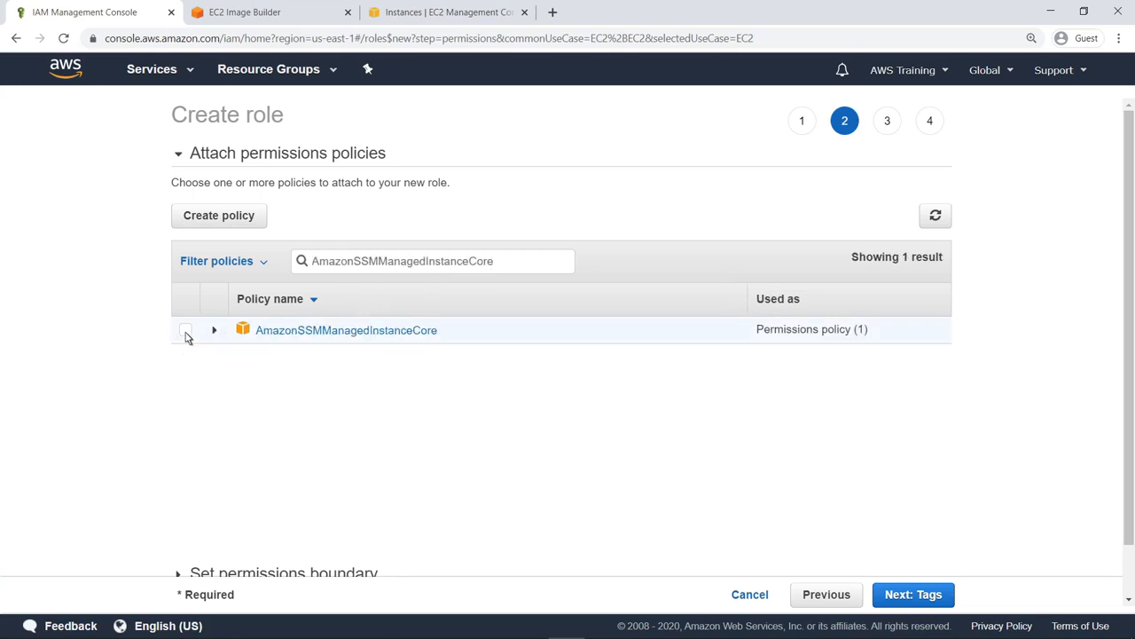
click(185, 331)
click(889, 603)
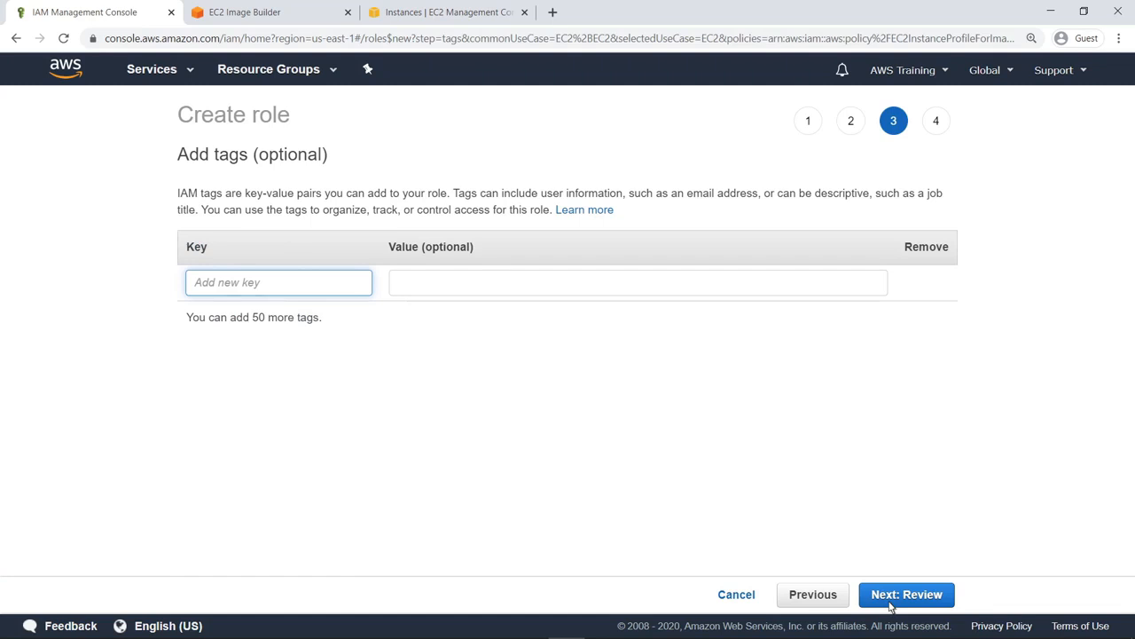
Skip the tags, name the role AmazonLinuxEC2ImageBuilderRole and create it
click(947, 605)
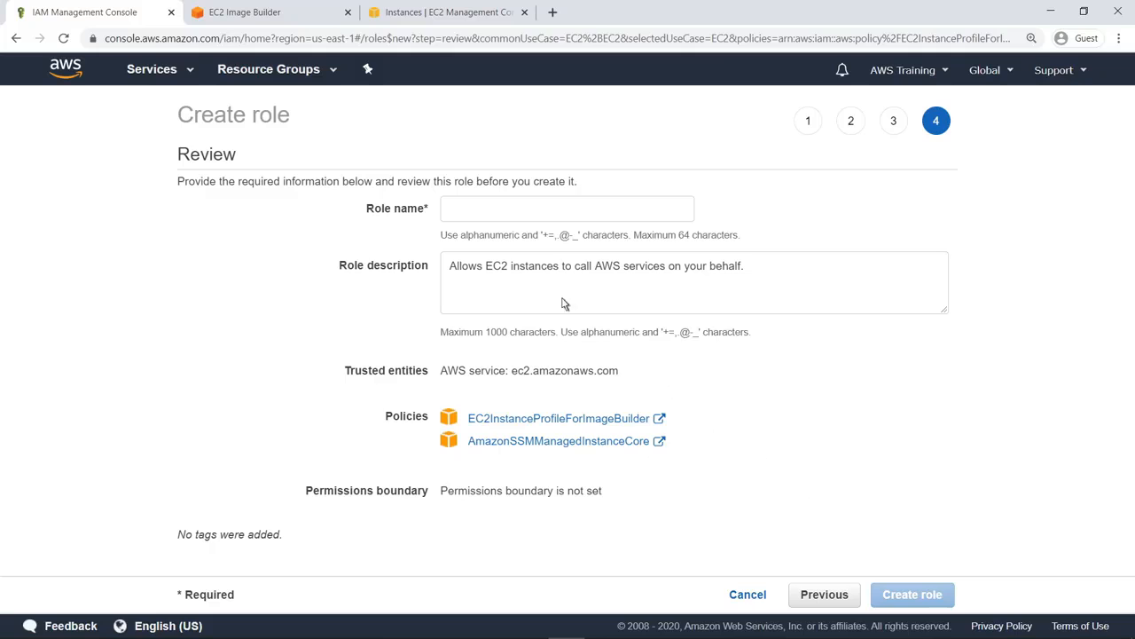
click(458, 219)
text(AmazonLinuxEC2ImageBuilderRole)
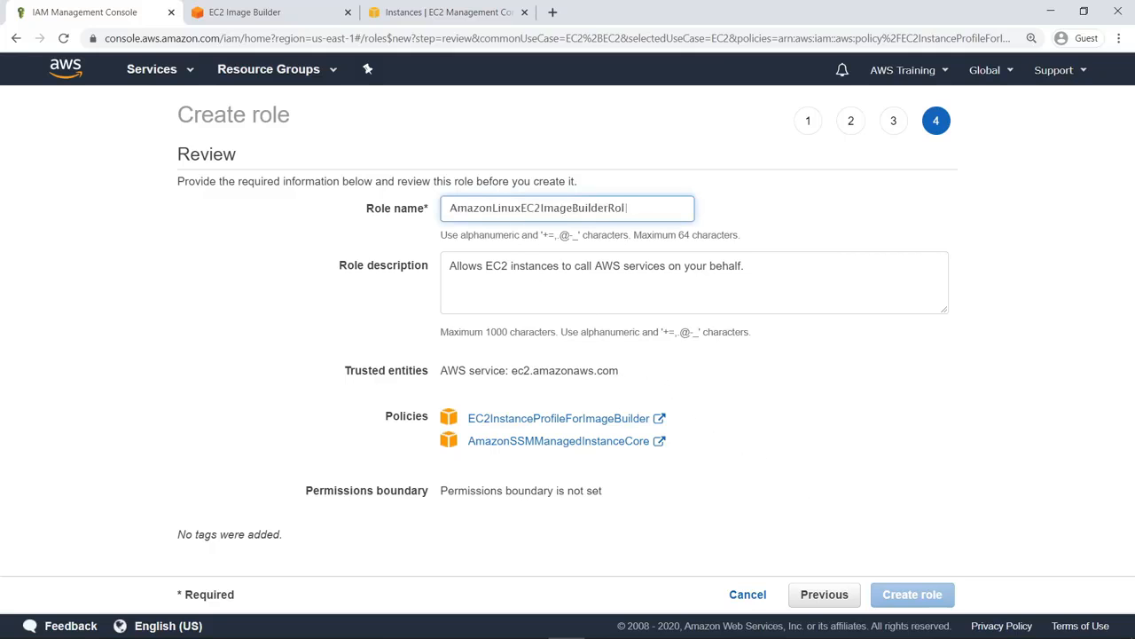
click(493, 252)
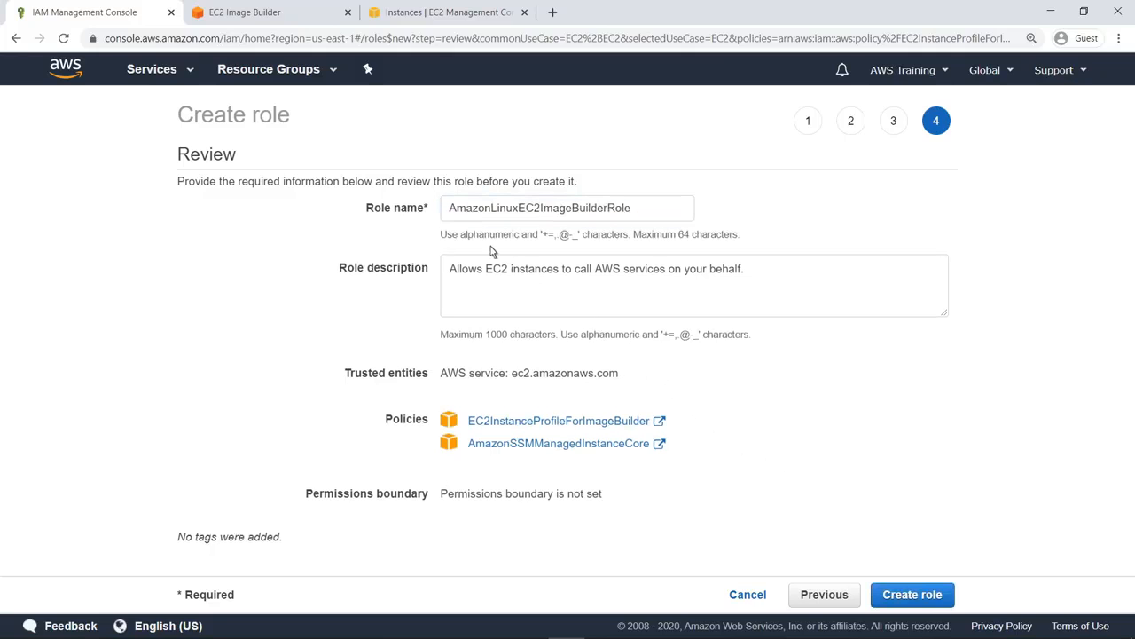
click(887, 602)
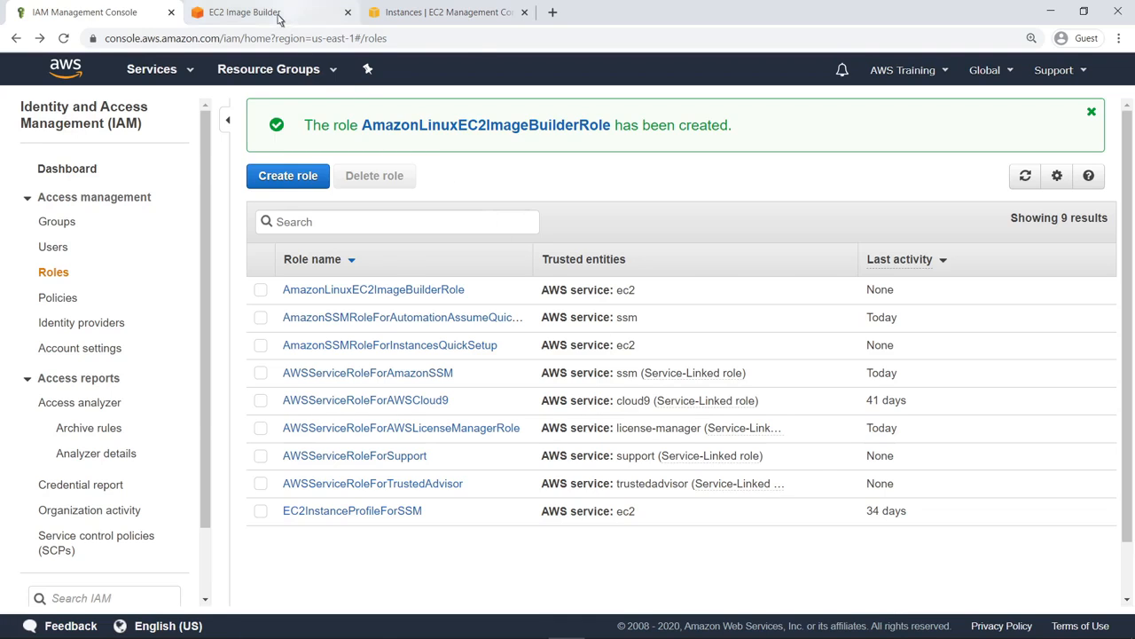
Start a new image pipeline in EC2 Image Builder and choose the managed image Amazon Linux 2 x86 version 2020.3.7 as its source
click(279, 16)
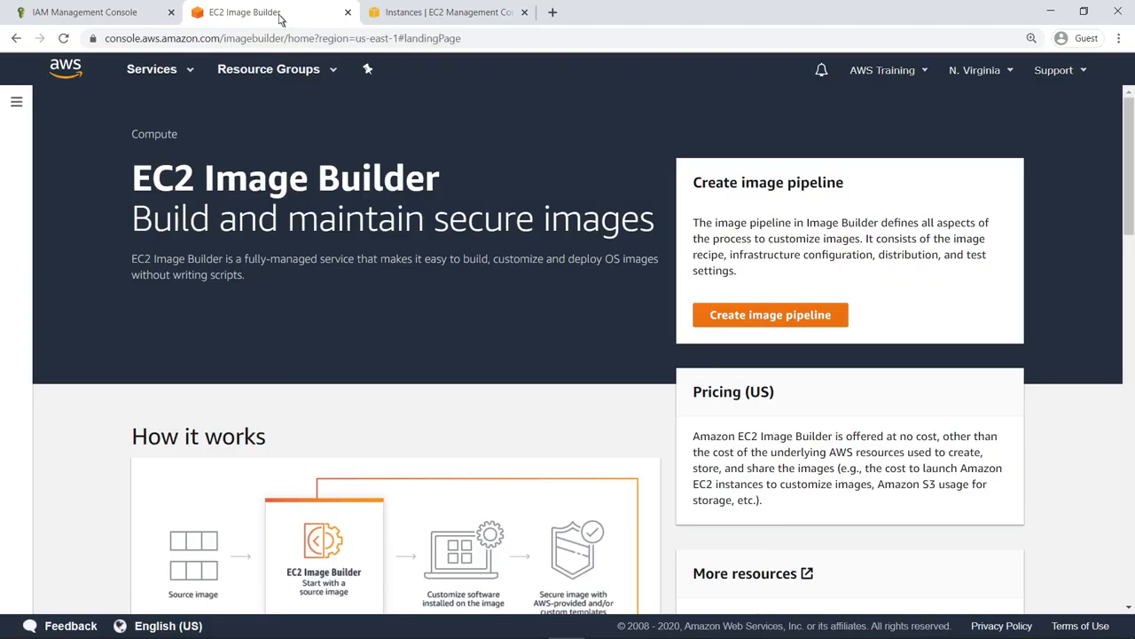
click(715, 321)
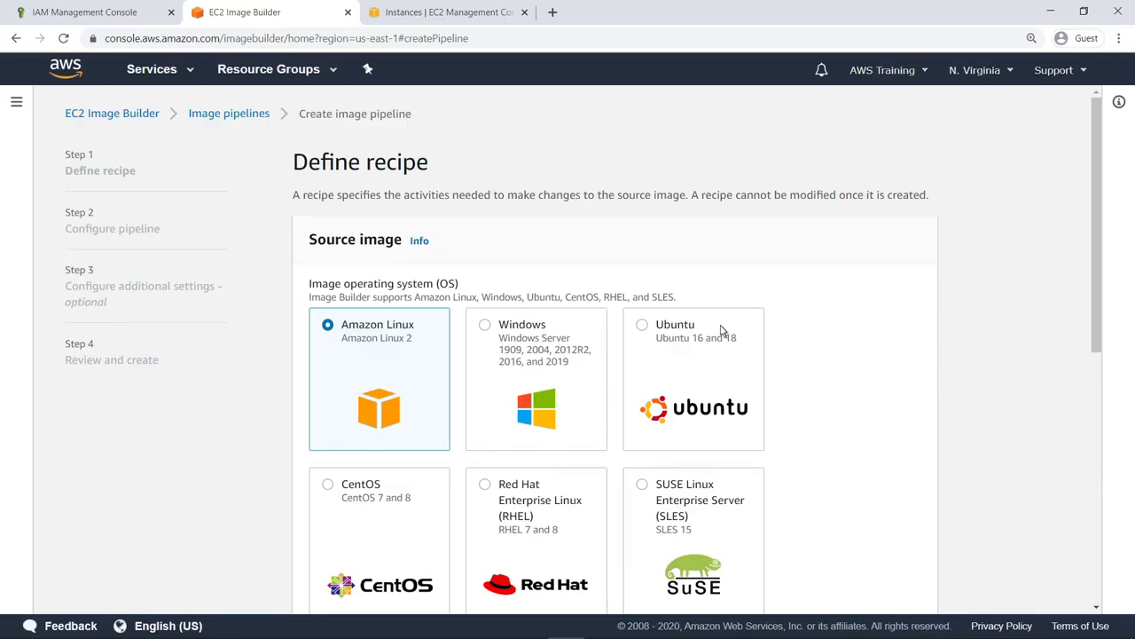
scroll(1098, 516, down, 4)
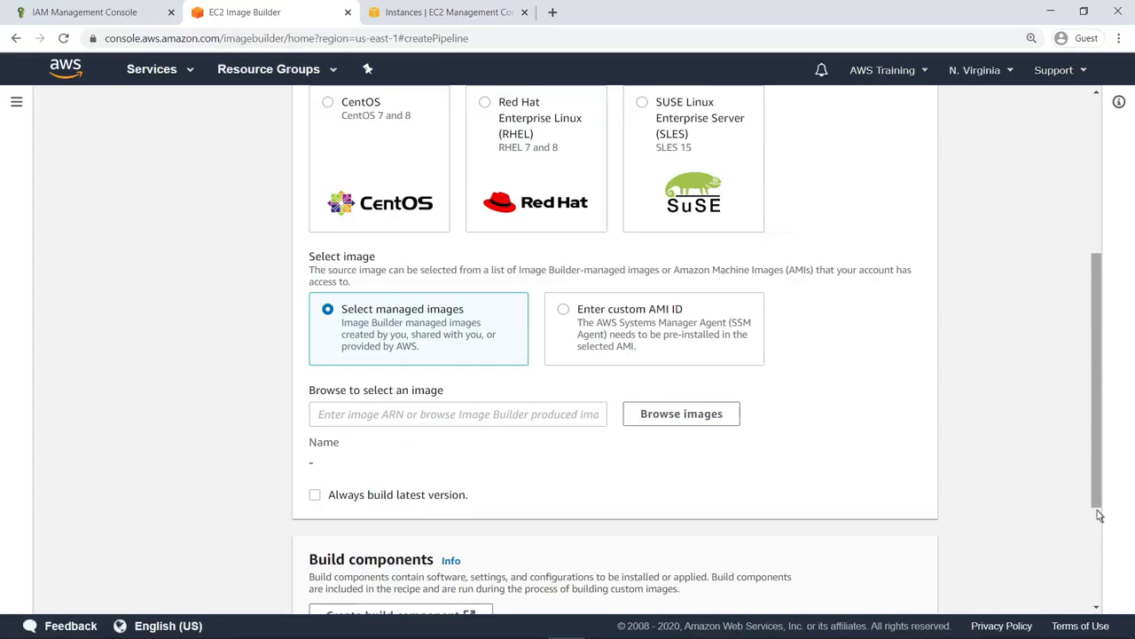
click(725, 421)
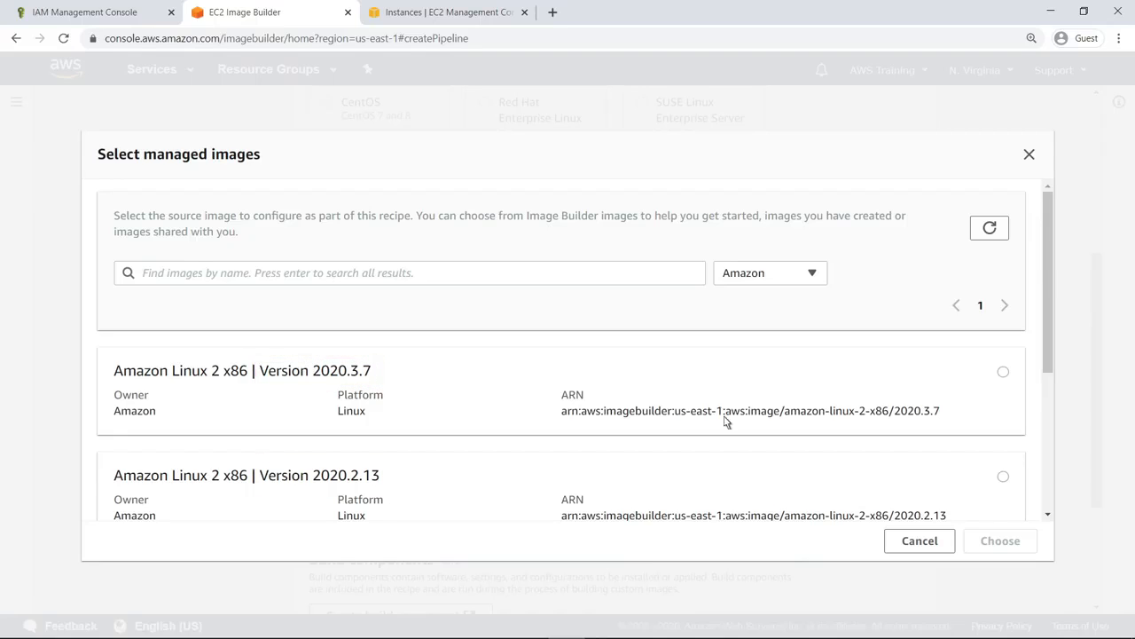
click(1005, 377)
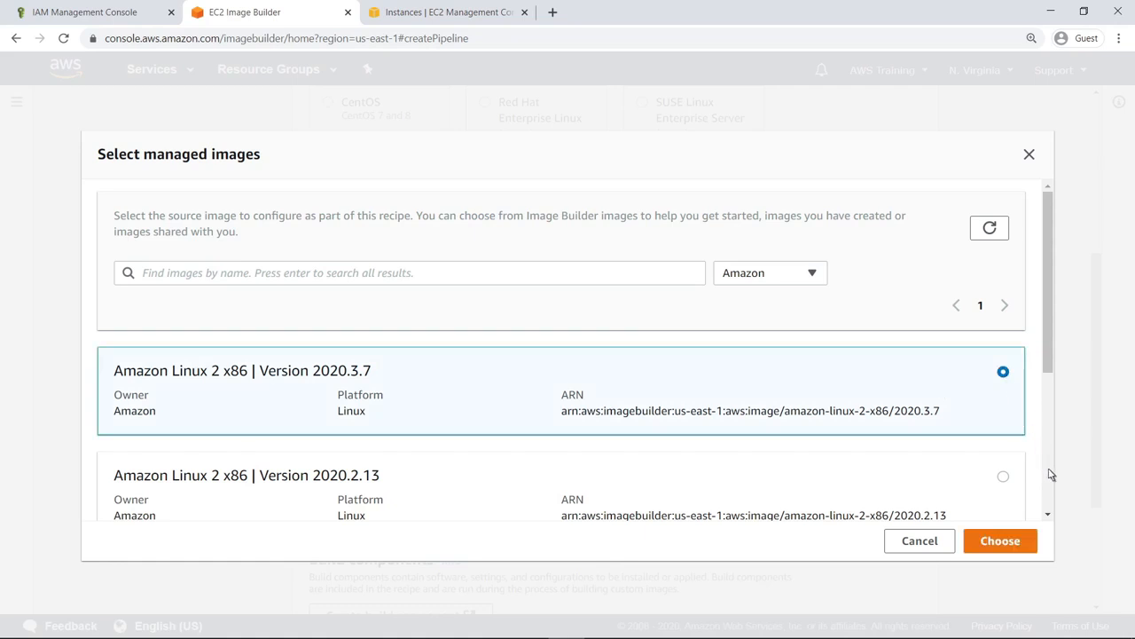
scroll(1052, 477, down, 1)
scroll(1046, 485, down, 3)
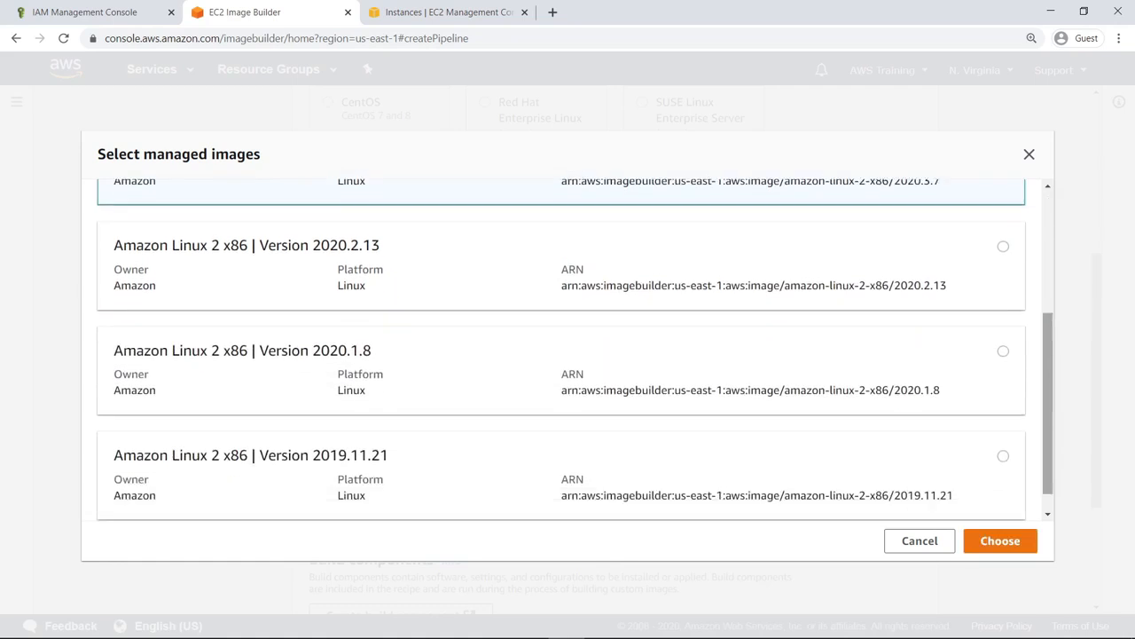
click(988, 547)
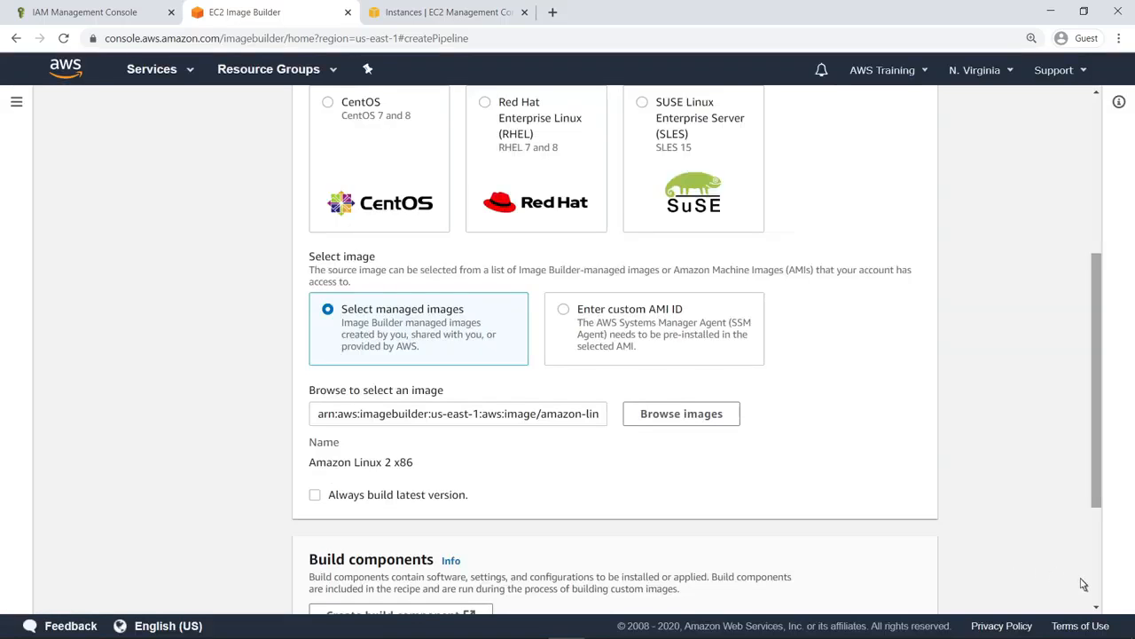
Examine the form for creating a build component, including its example YAML definition document, and return to the pipeline recipe
scroll(1097, 589, down, 5)
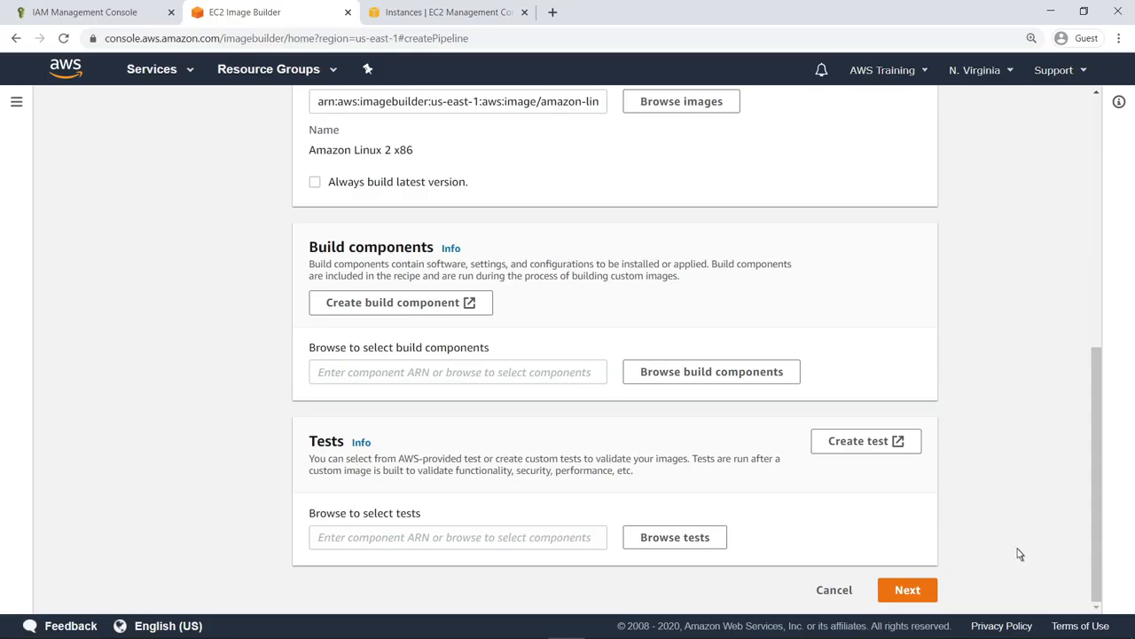
click(474, 304)
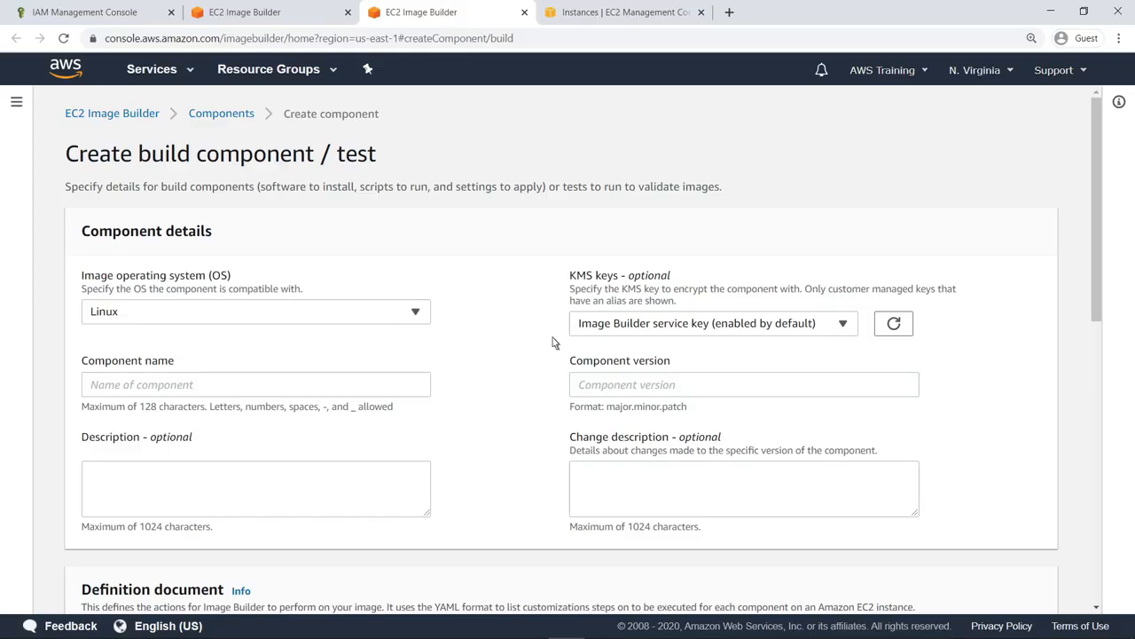
scroll(1100, 559, down, 2)
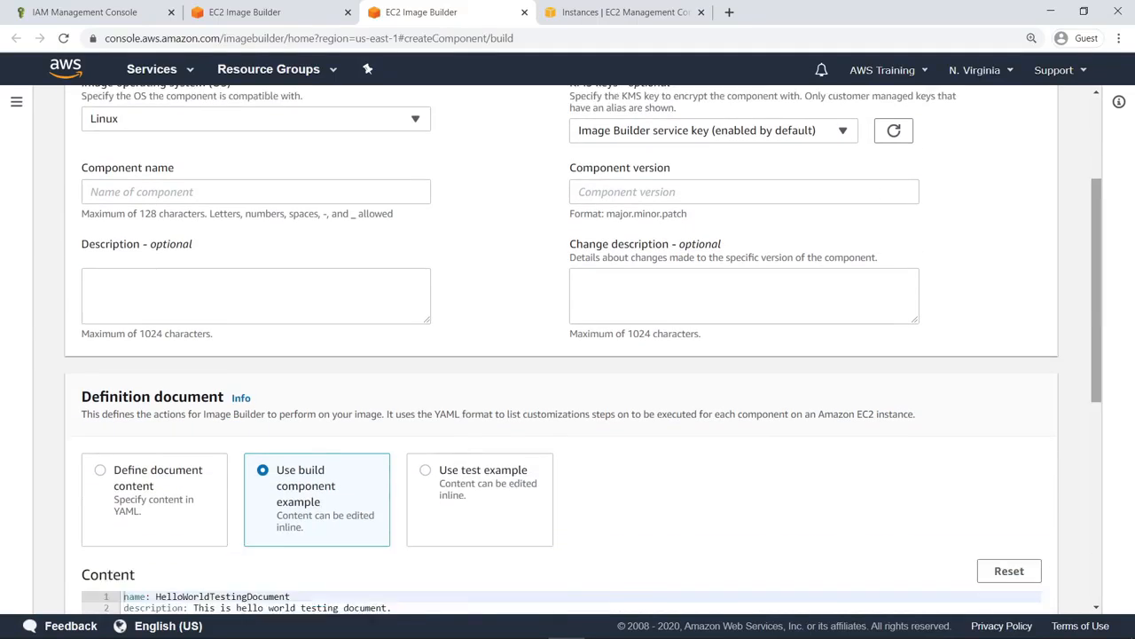
scroll(568, 355, down, 4)
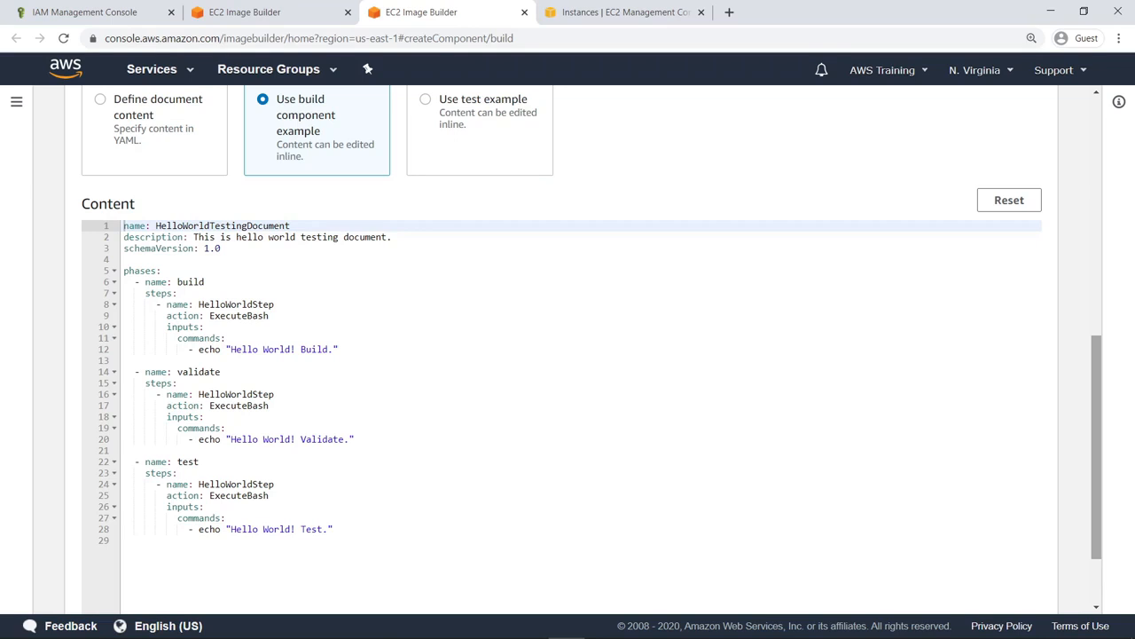
scroll(568, 354, down, 2)
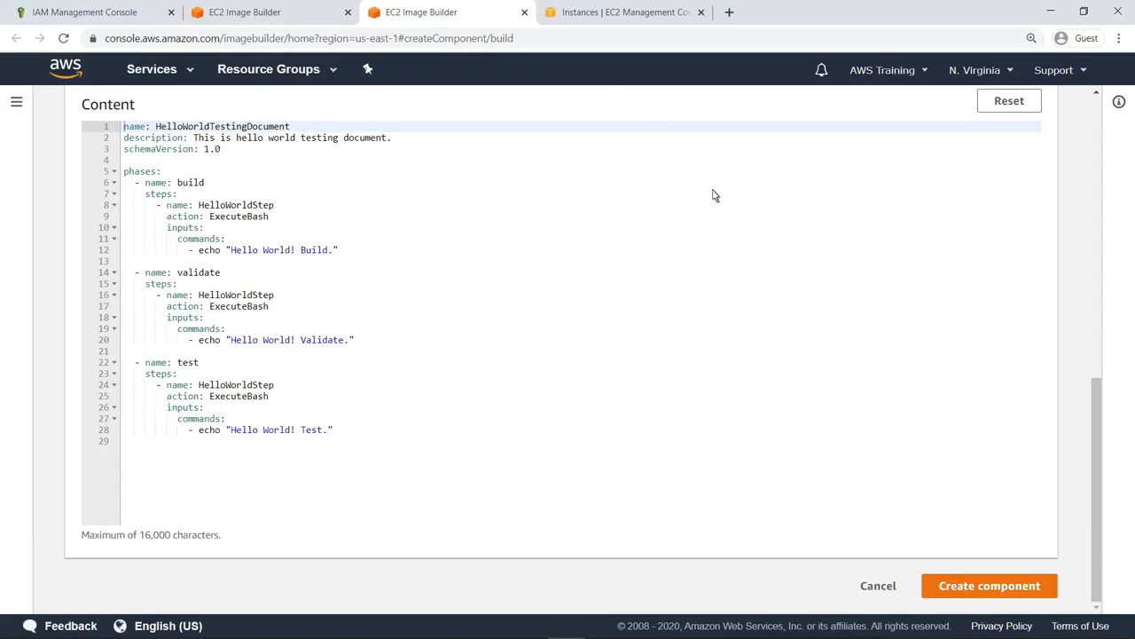
click(524, 13)
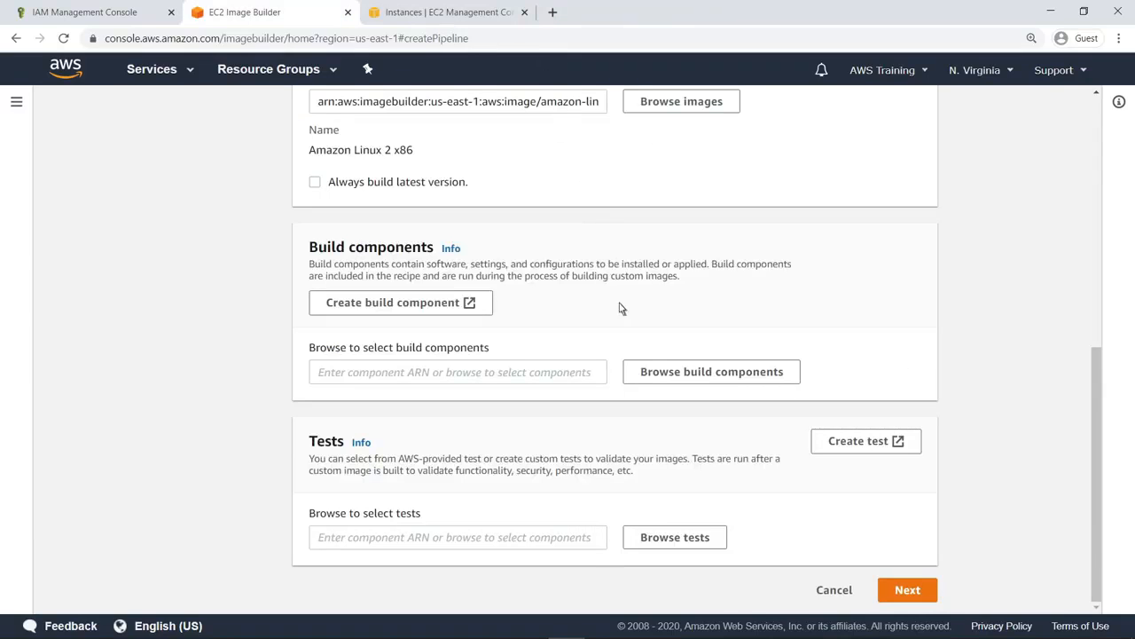
Search the Amazon build components for stig and add stig-build-linux-medium version 2.6.0 to the recipe
click(645, 380)
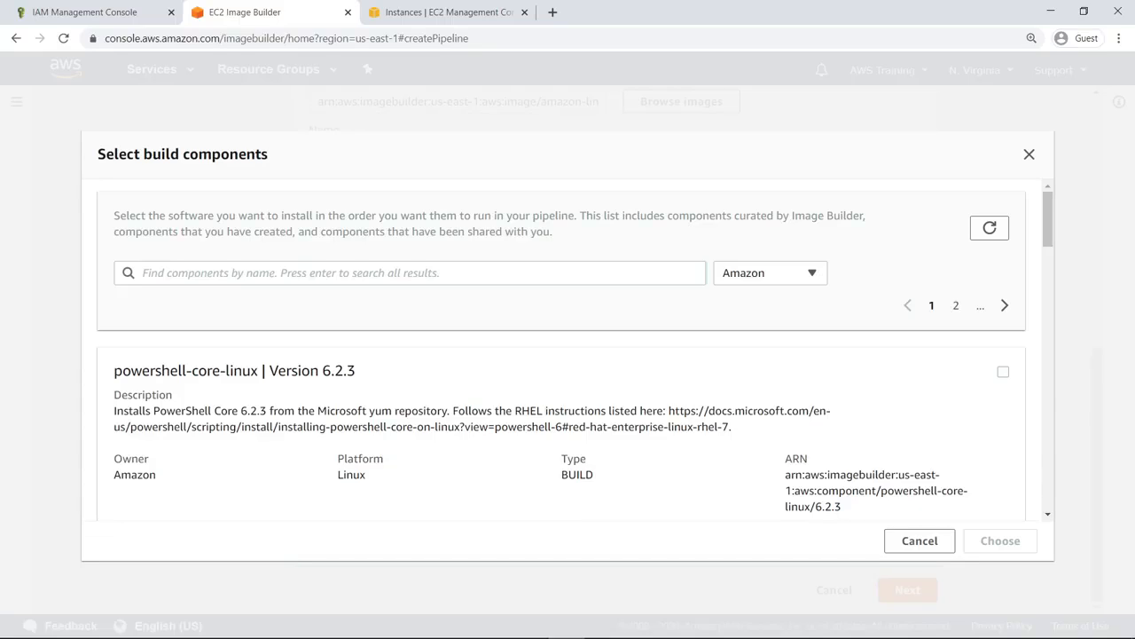
click(143, 281)
text(stig)
key(Return)
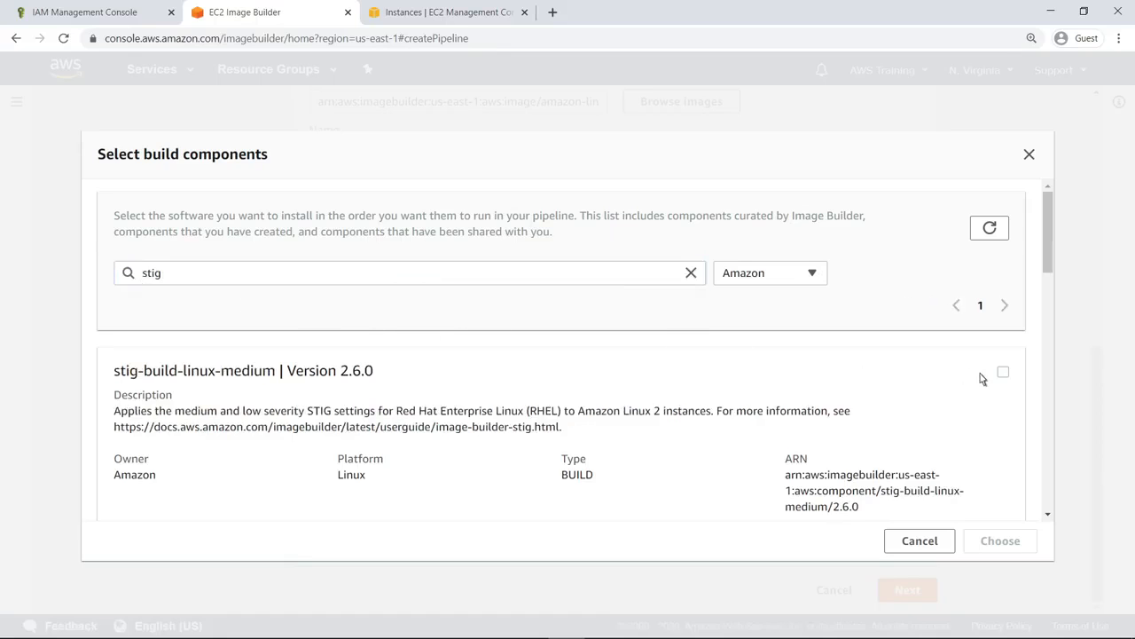
click(1004, 371)
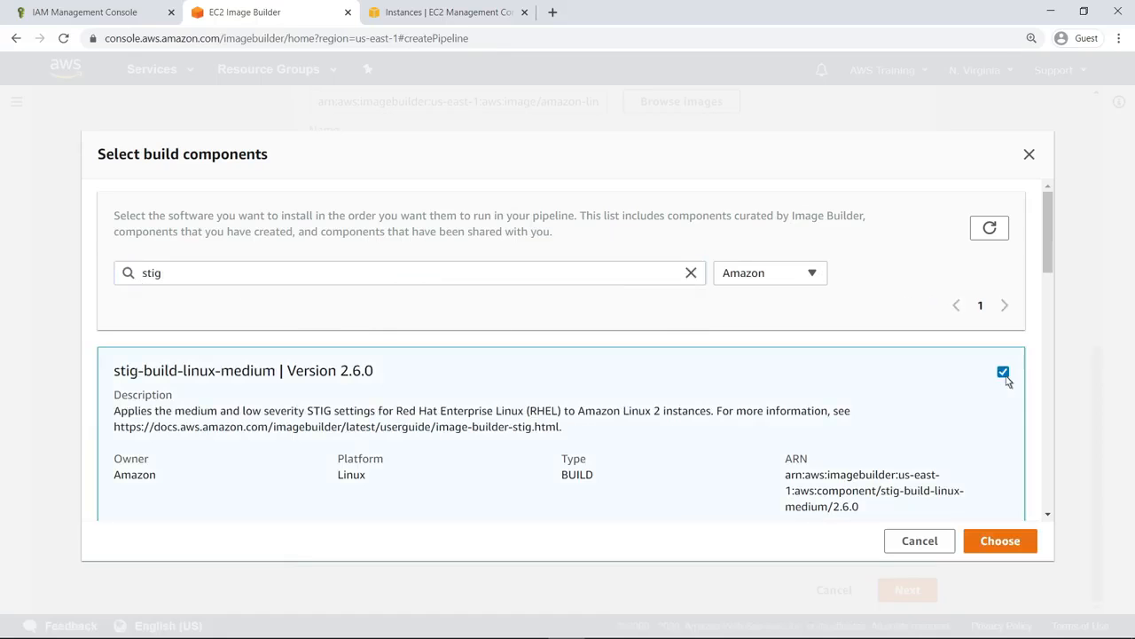
click(987, 550)
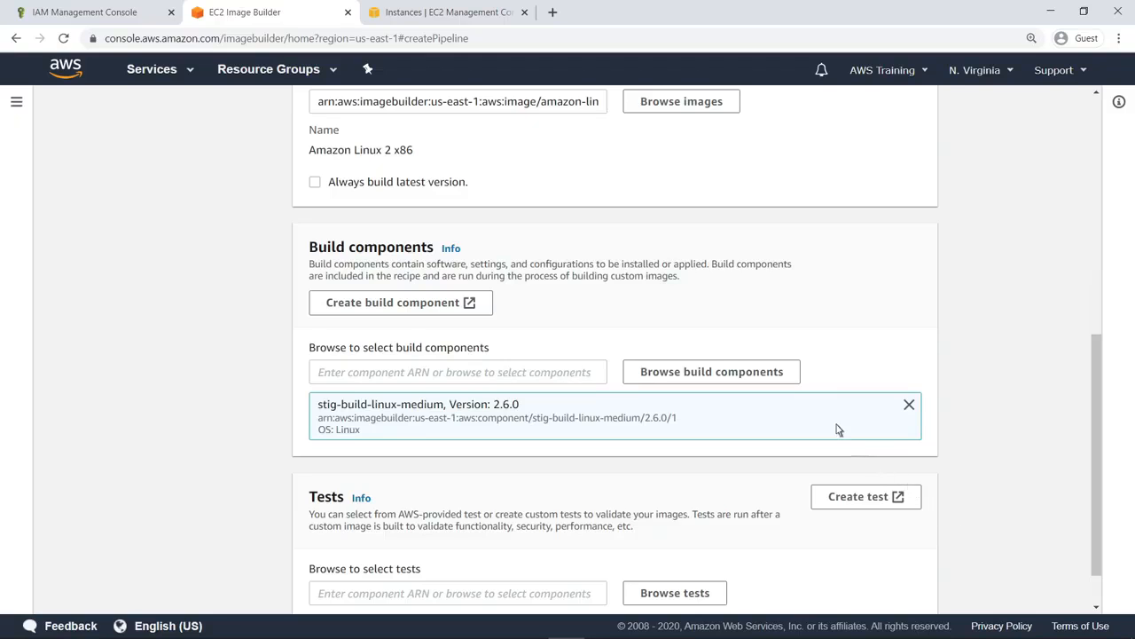
Search the build components for docker-ce and add docker-ce-linux version 1.0.0 to the recipe
click(787, 380)
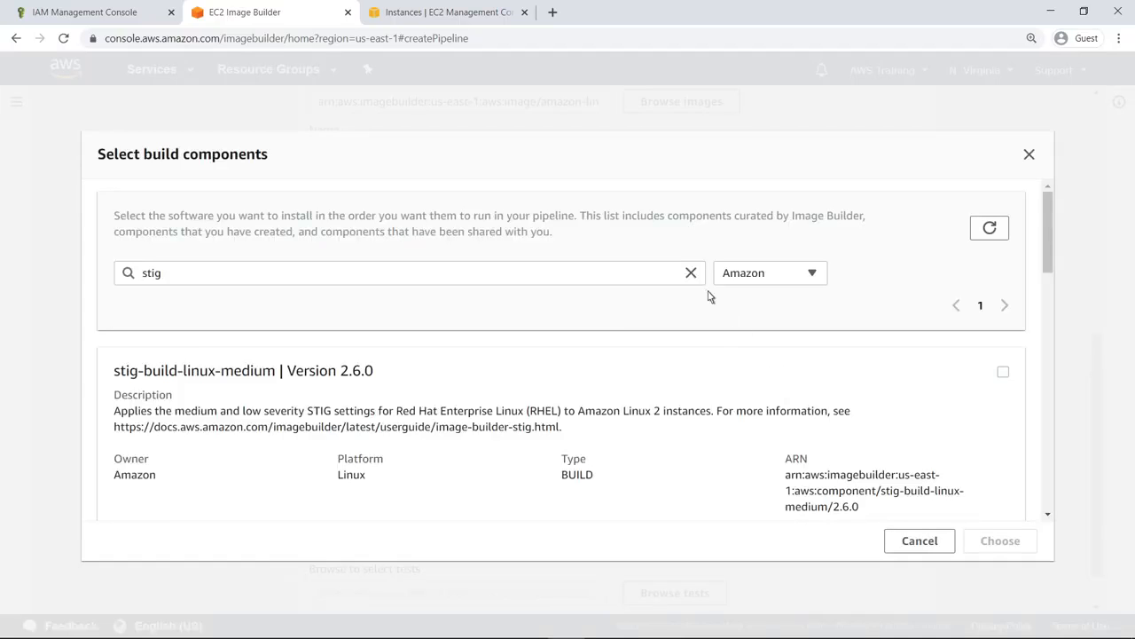
click(691, 273)
text(docker-ce)
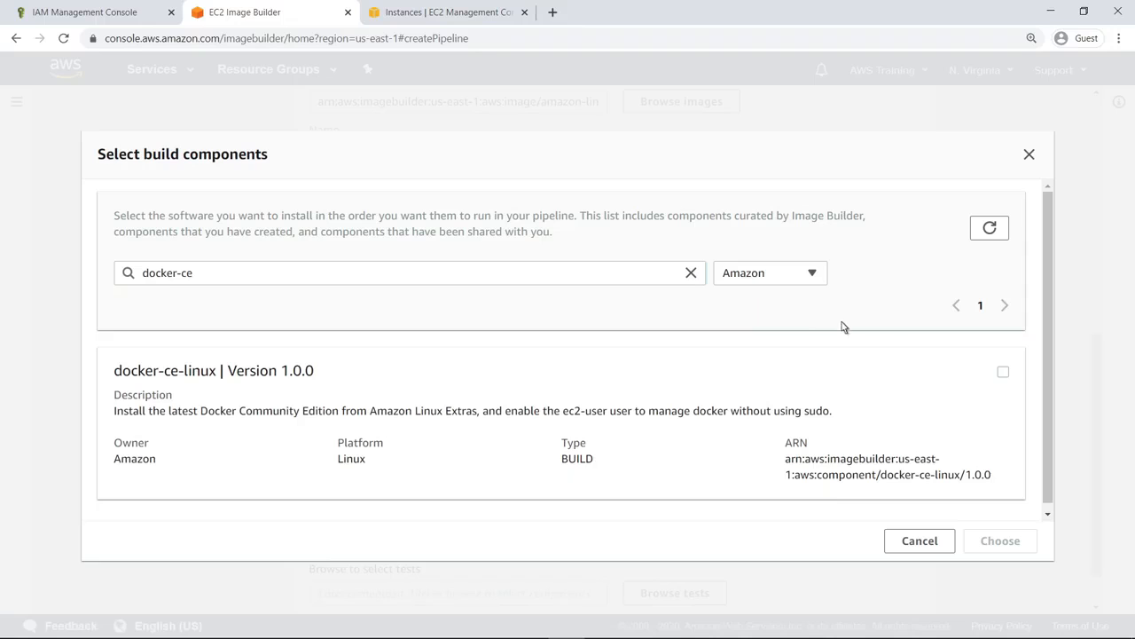
click(1003, 372)
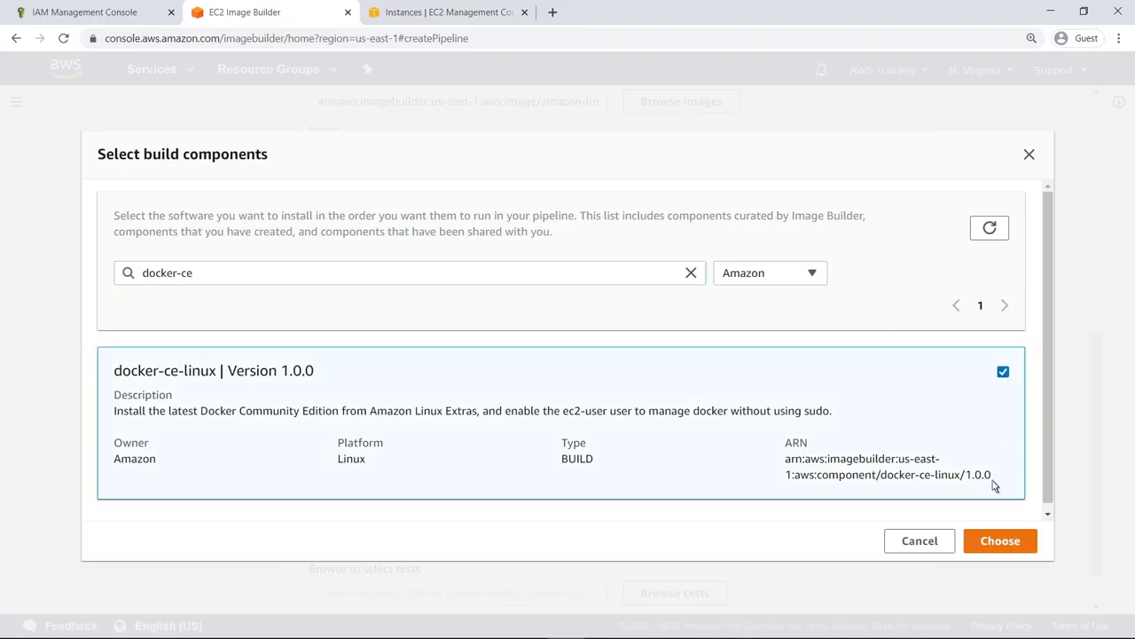
click(985, 550)
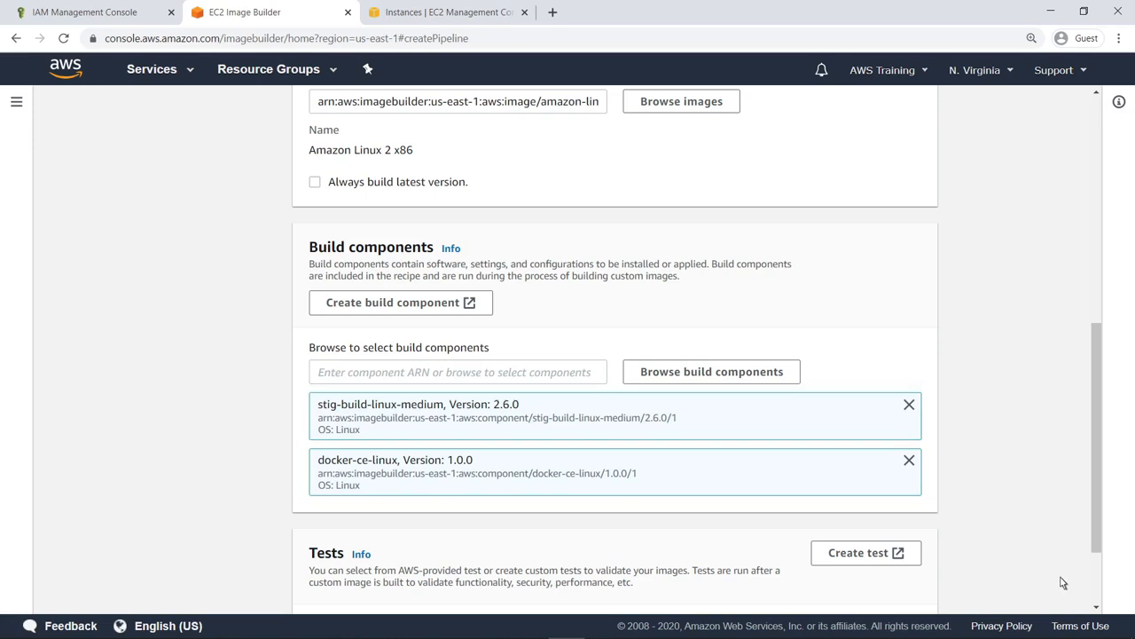
scroll(1099, 595, down, 2)
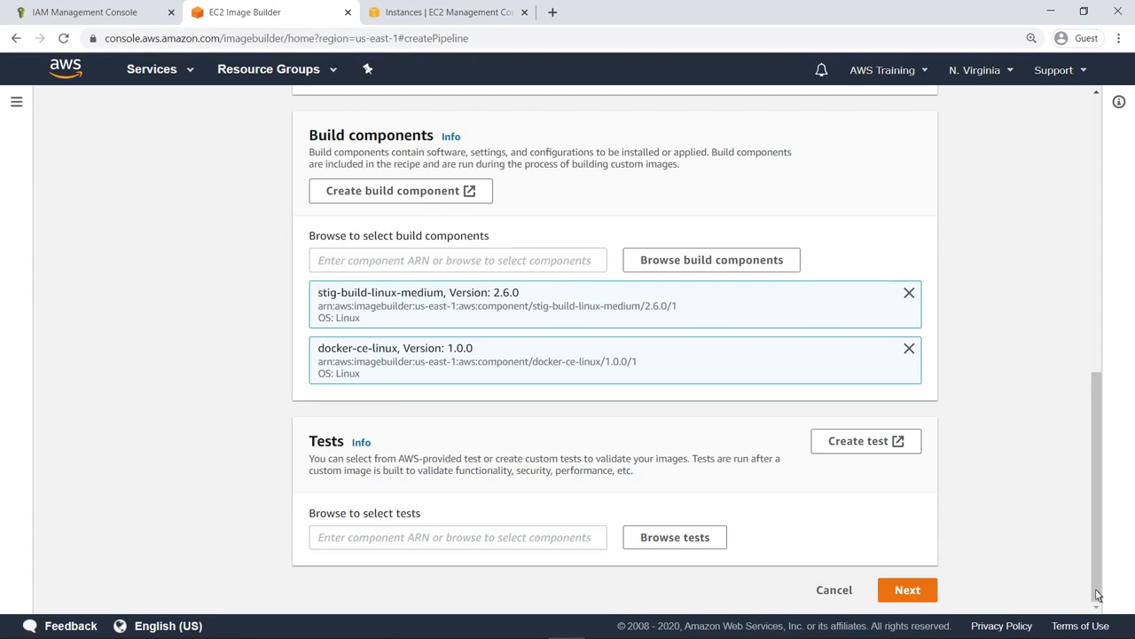
Examine the form for creating a test component, including its example YAML test document, and return to the pipeline recipe
click(904, 454)
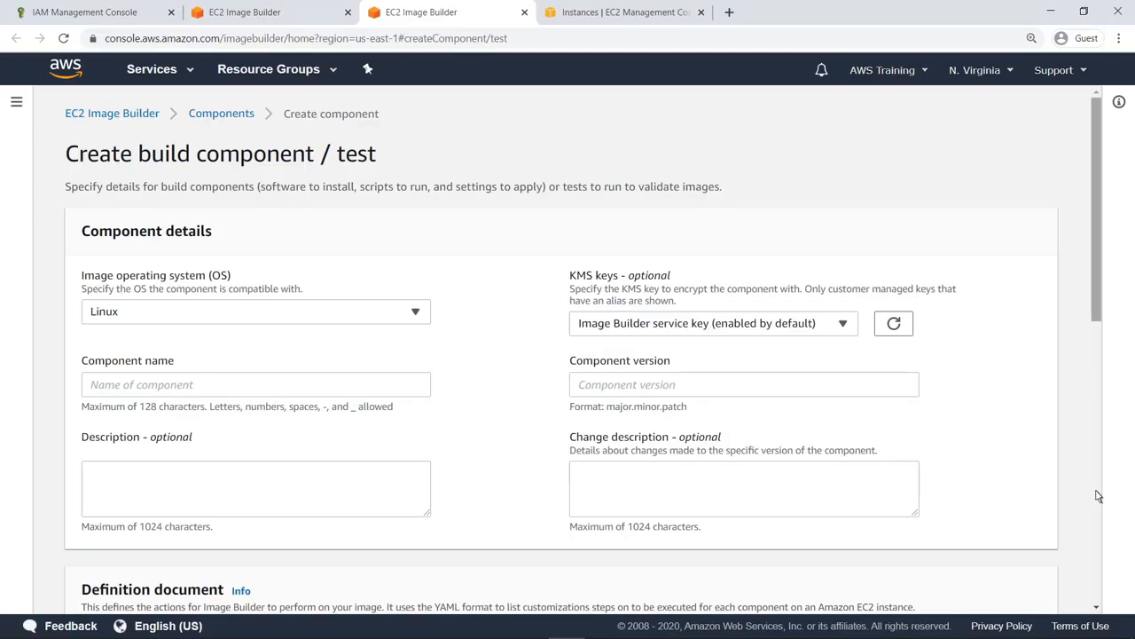
scroll(1098, 496, down, 5)
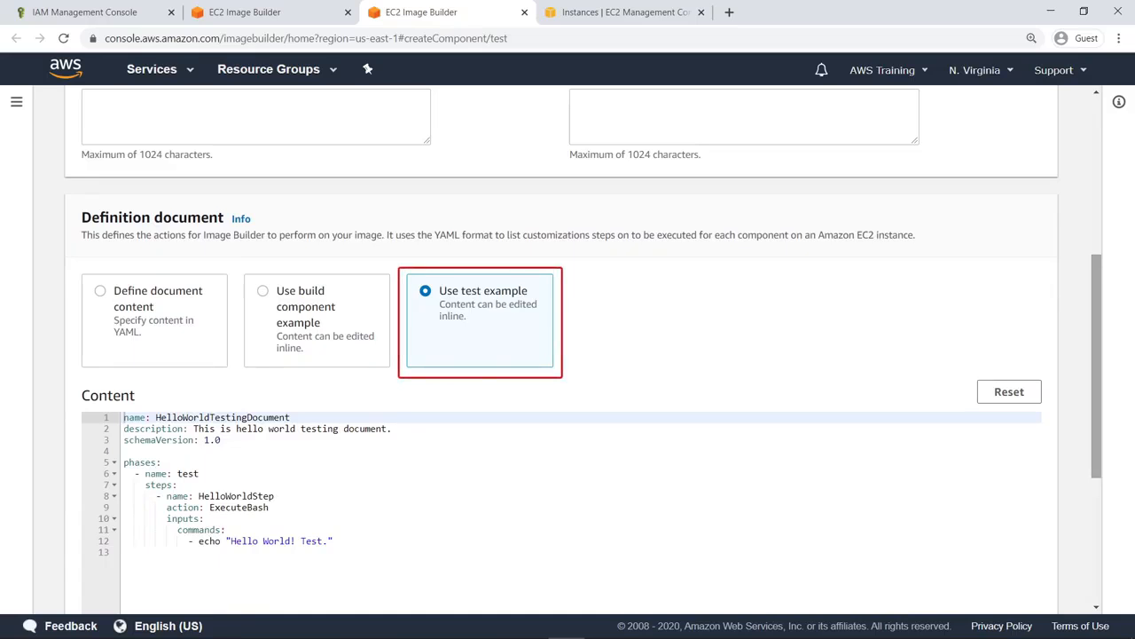
scroll(583, 355, down, 4)
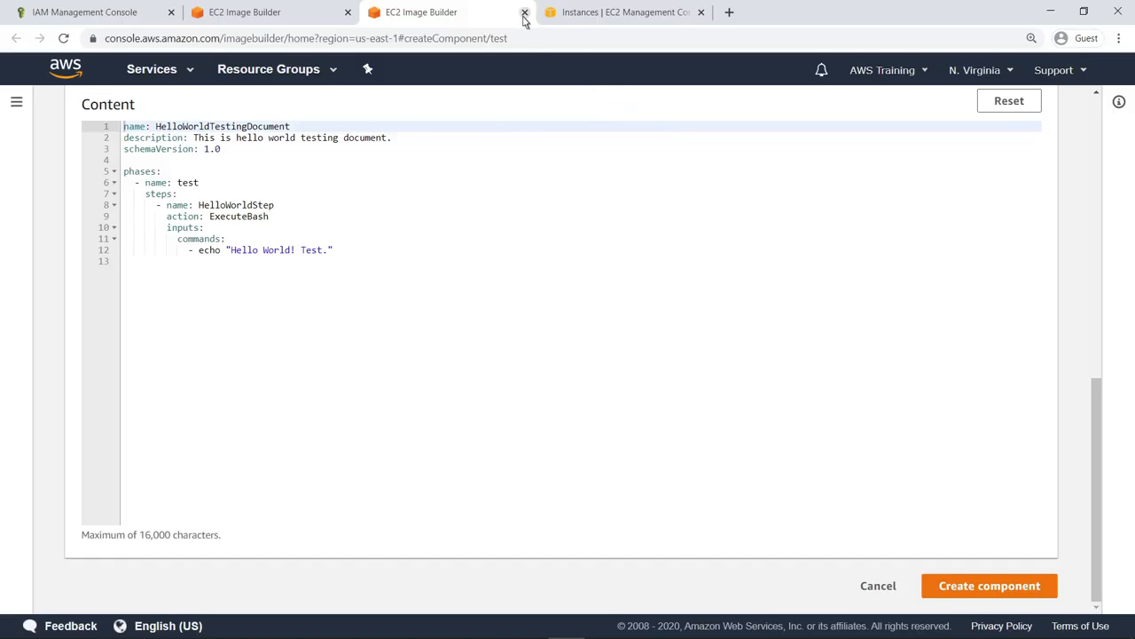
click(524, 13)
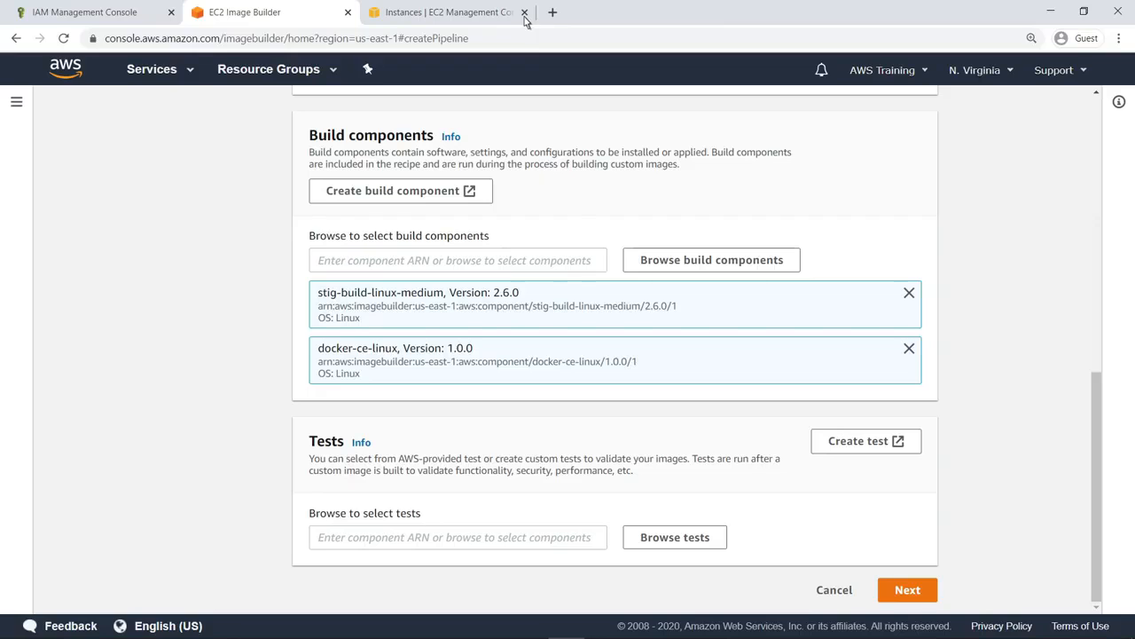
Search the Amazon tests for simple-boot-test, add simple-boot-test-linux version 1.0.0 to the recipe, and proceed to the pipeline configuration
click(642, 543)
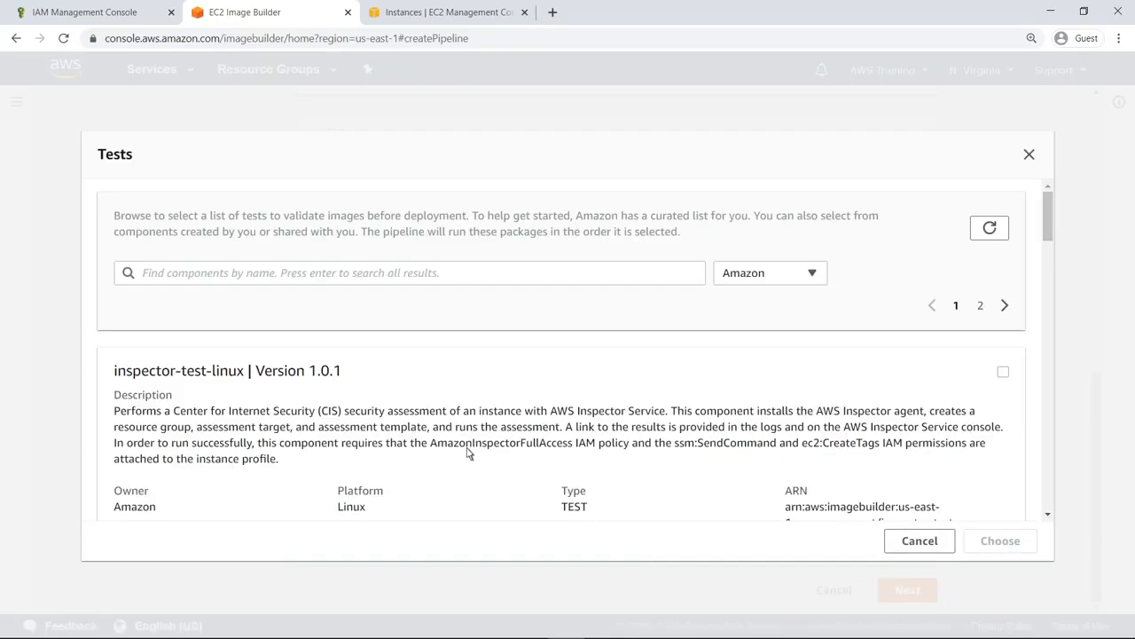
click(146, 277)
text(simple-boot-test)
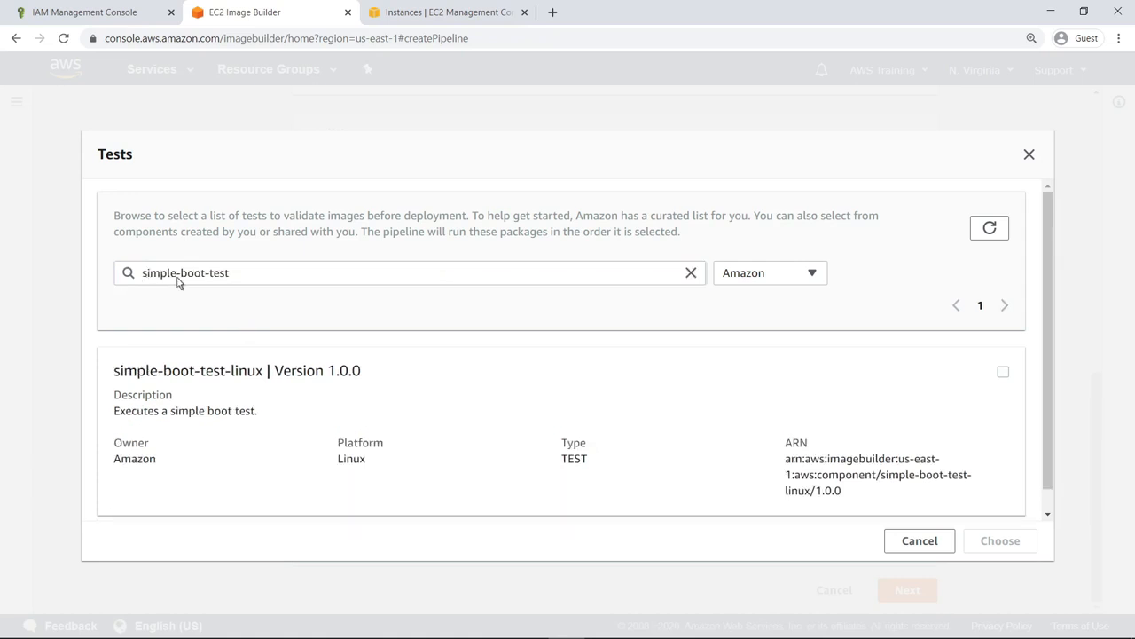
click(1004, 372)
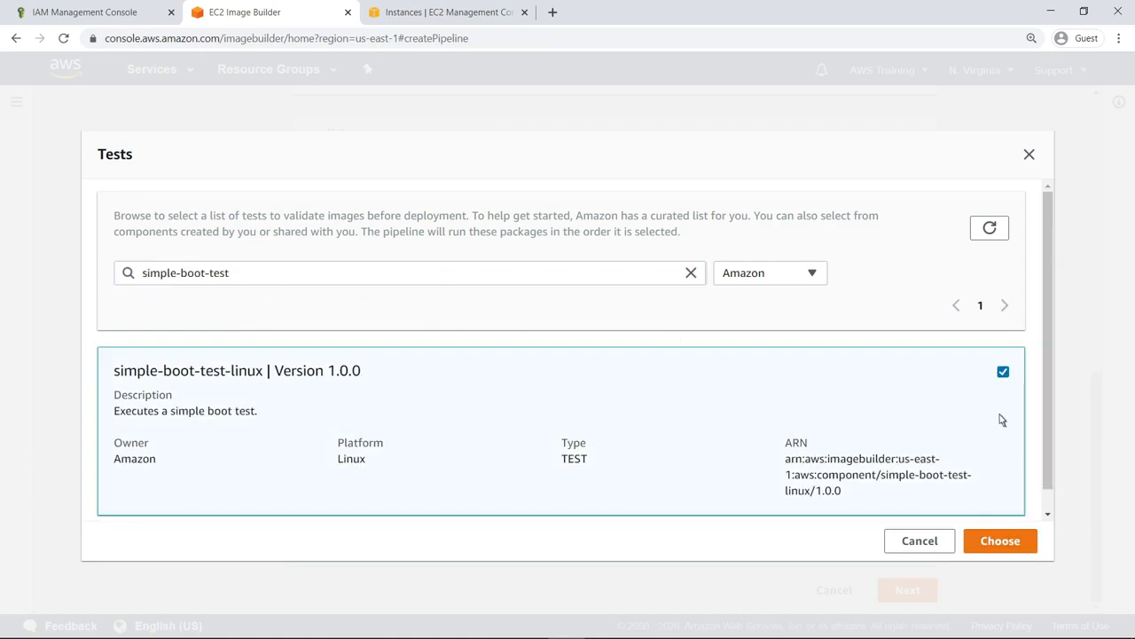
click(983, 540)
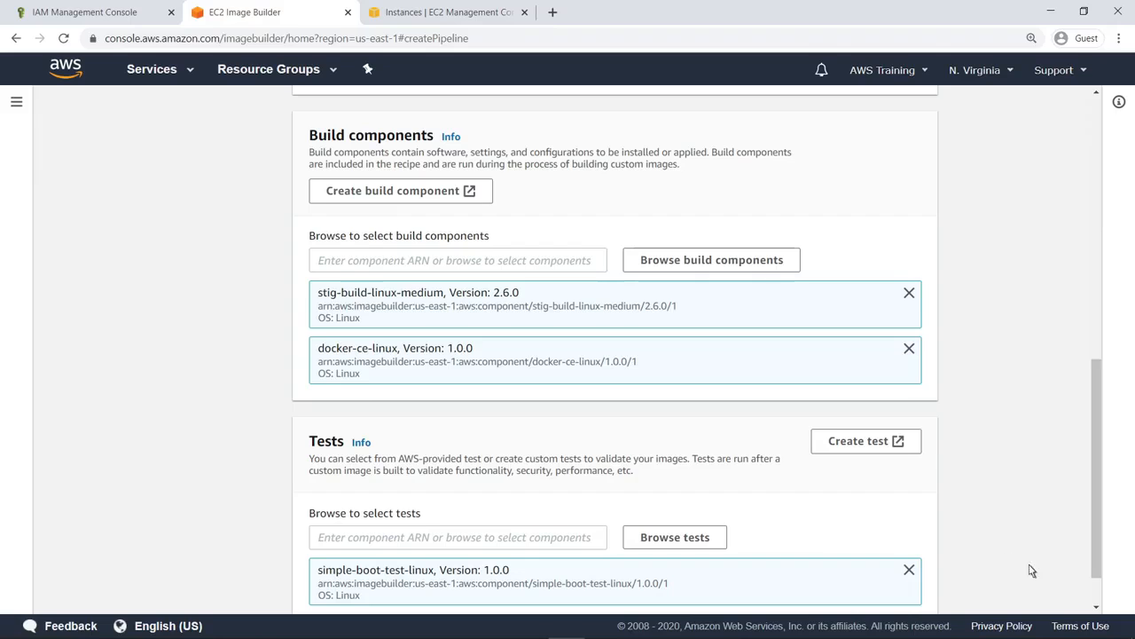
scroll(1097, 601, down, 1)
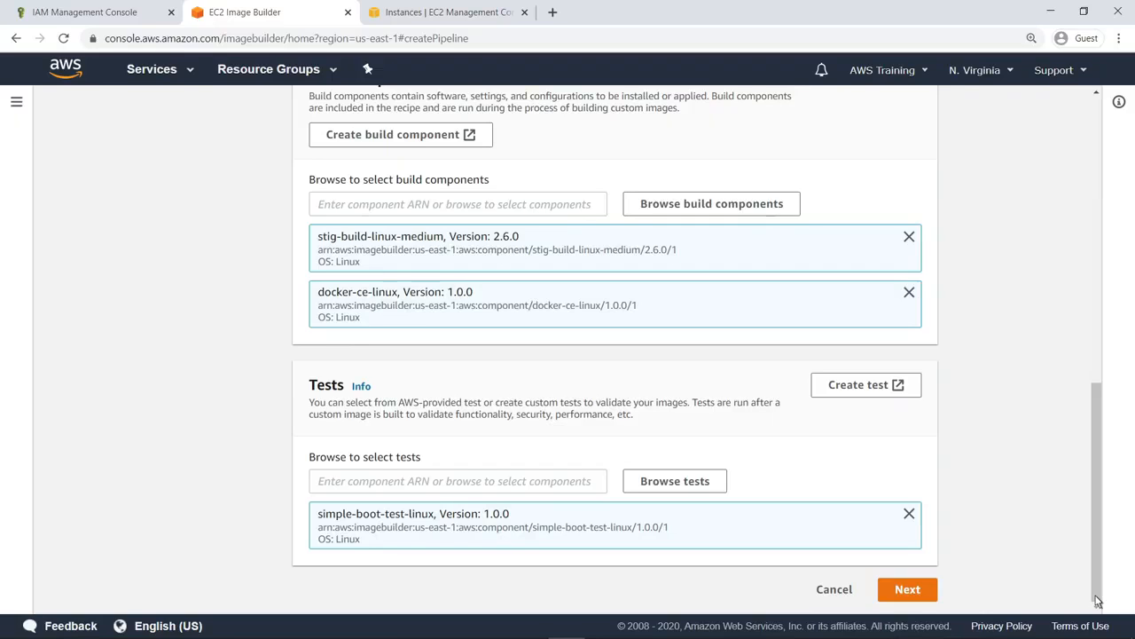
click(926, 591)
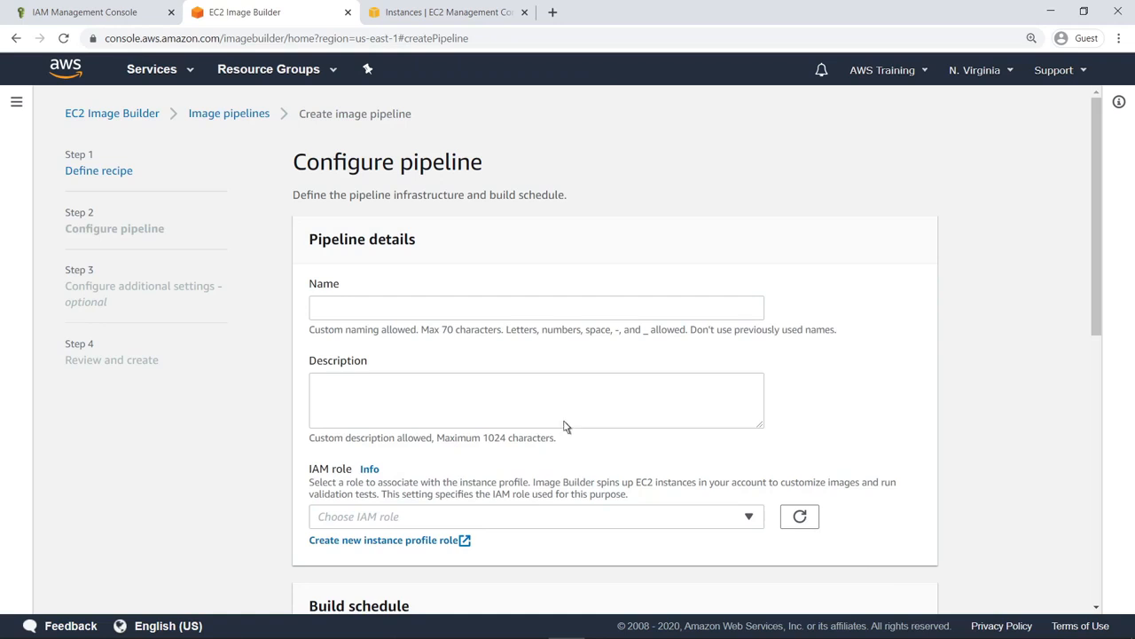
Name the pipeline EC2ImageBuilderPipeline and assign it the IAM role AmazonLinuxEC2ImageBuilderRole
click(321, 314)
text(EC2ImageBuilderPipeline)
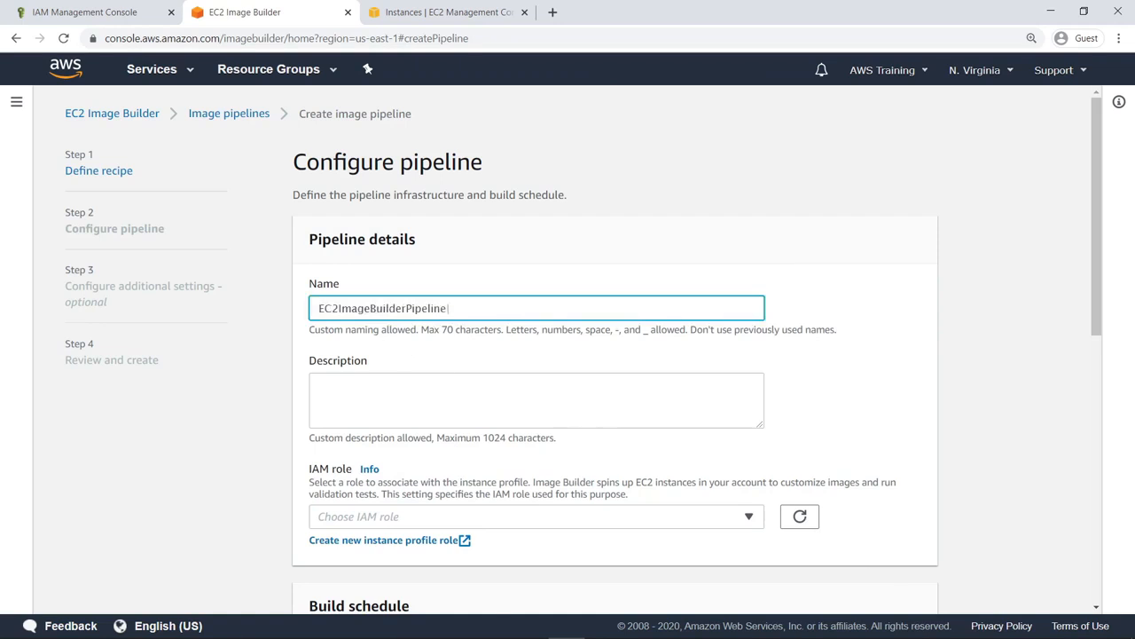
click(750, 518)
click(499, 397)
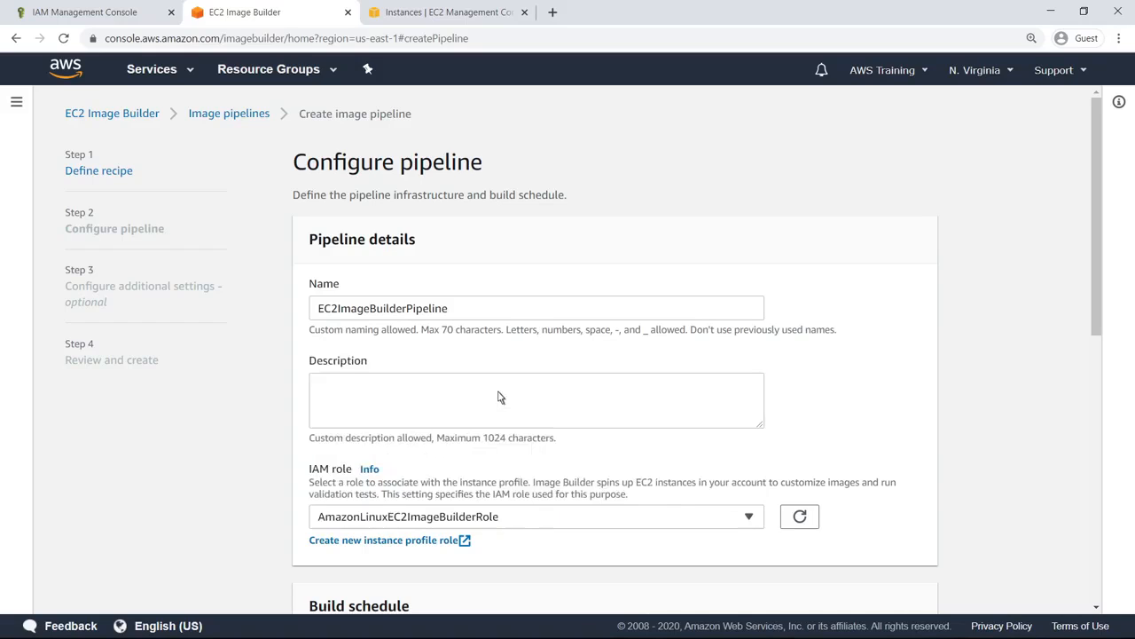
Schedule the pipeline with the schedule builder to run every week on Monday at 12:00 UTC, and continue to the additional settings
scroll(1098, 499, down, 1)
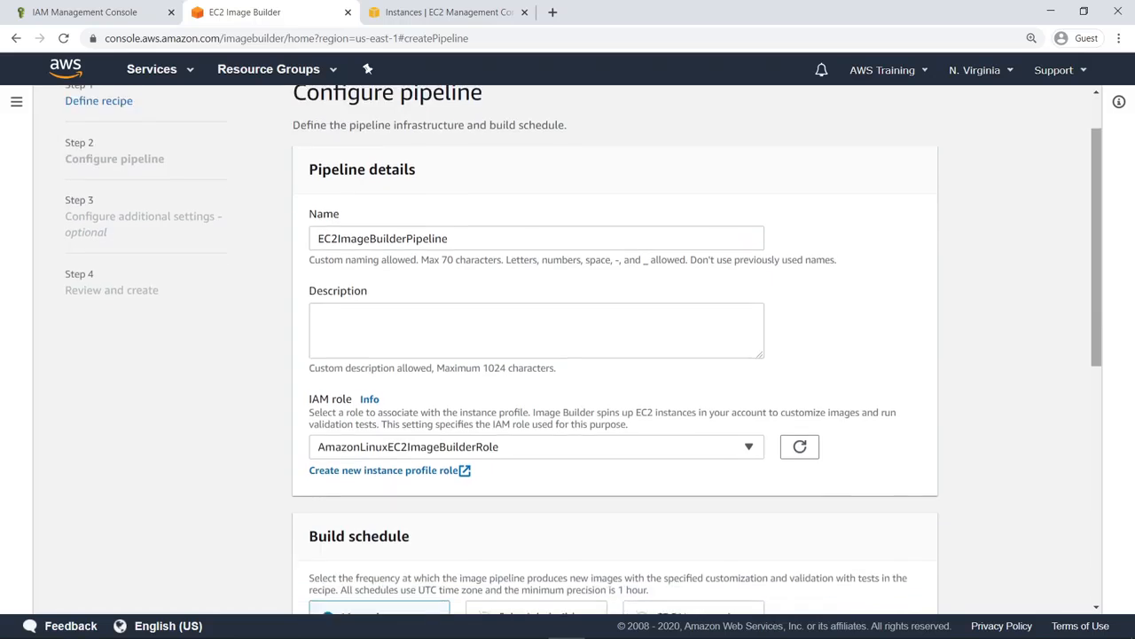
scroll(1098, 499, down, 5)
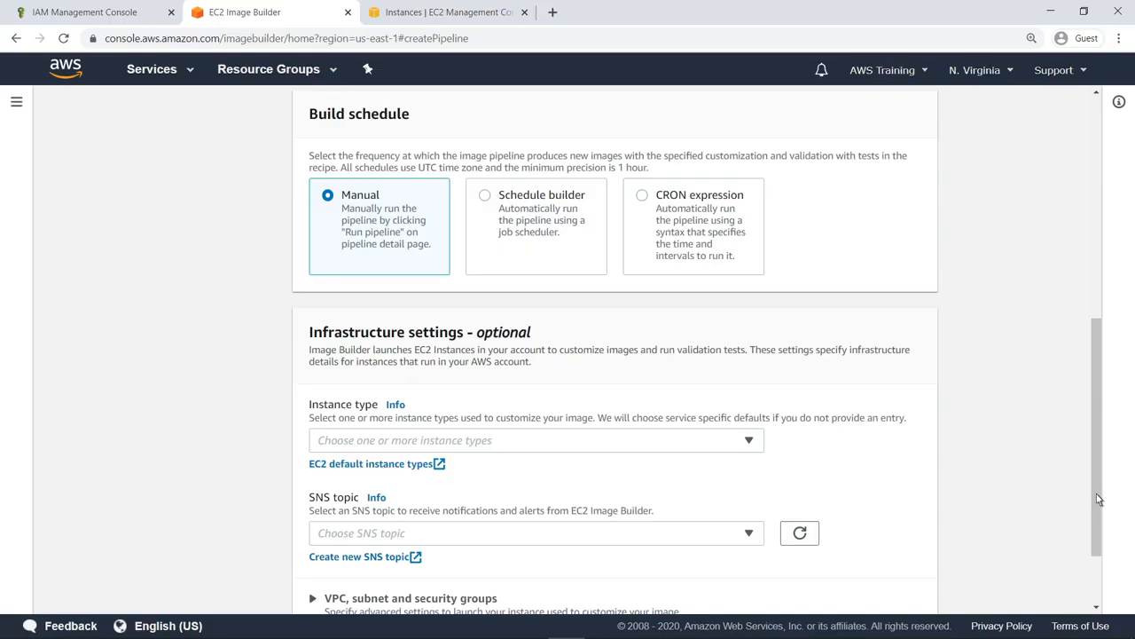
click(487, 197)
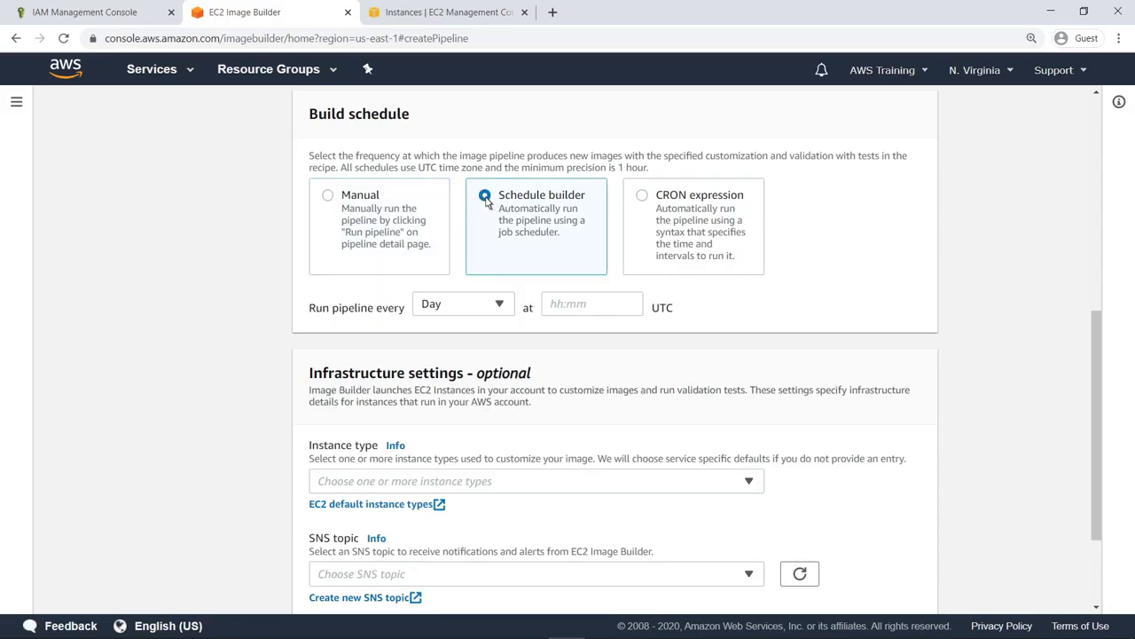
click(499, 306)
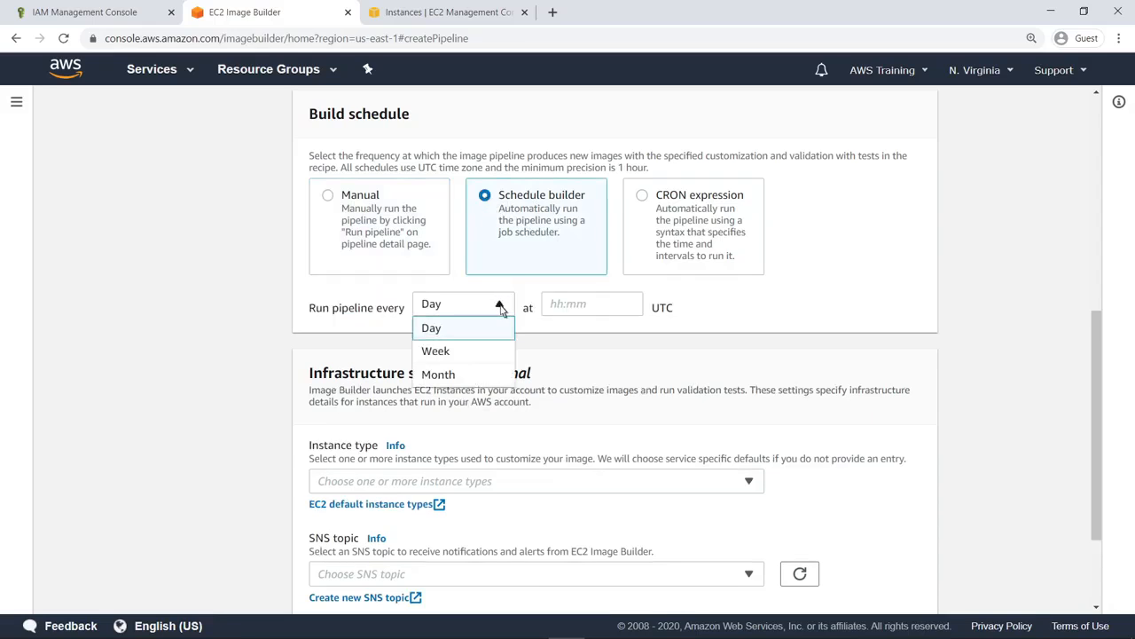
click(453, 355)
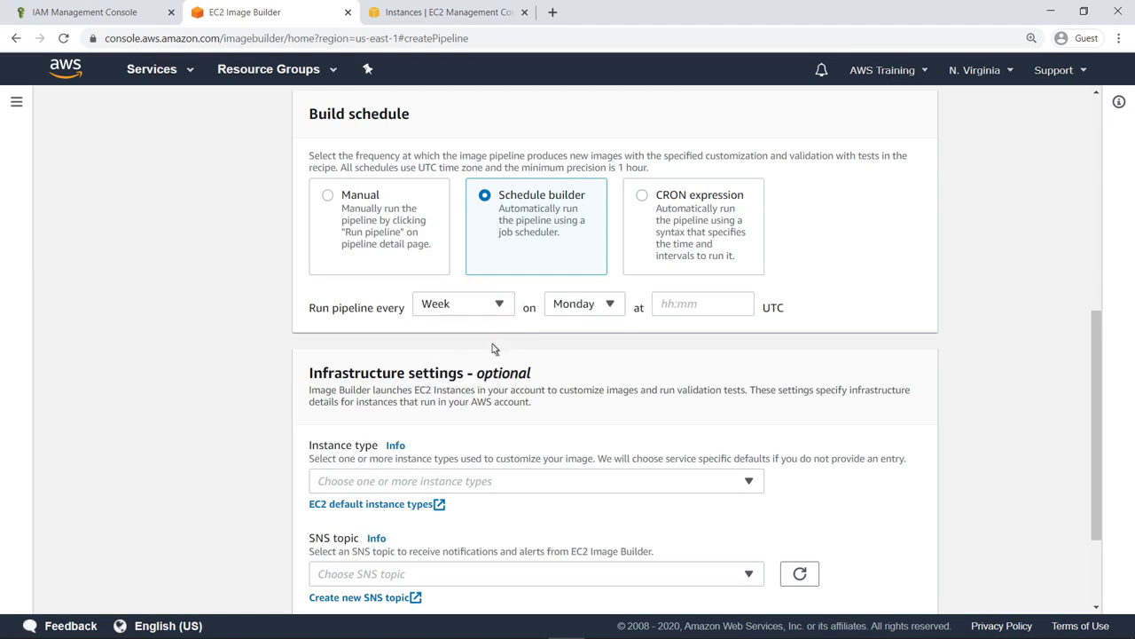
click(668, 307)
text(12:00)
click(695, 329)
drag(1097, 526, 1096, 590)
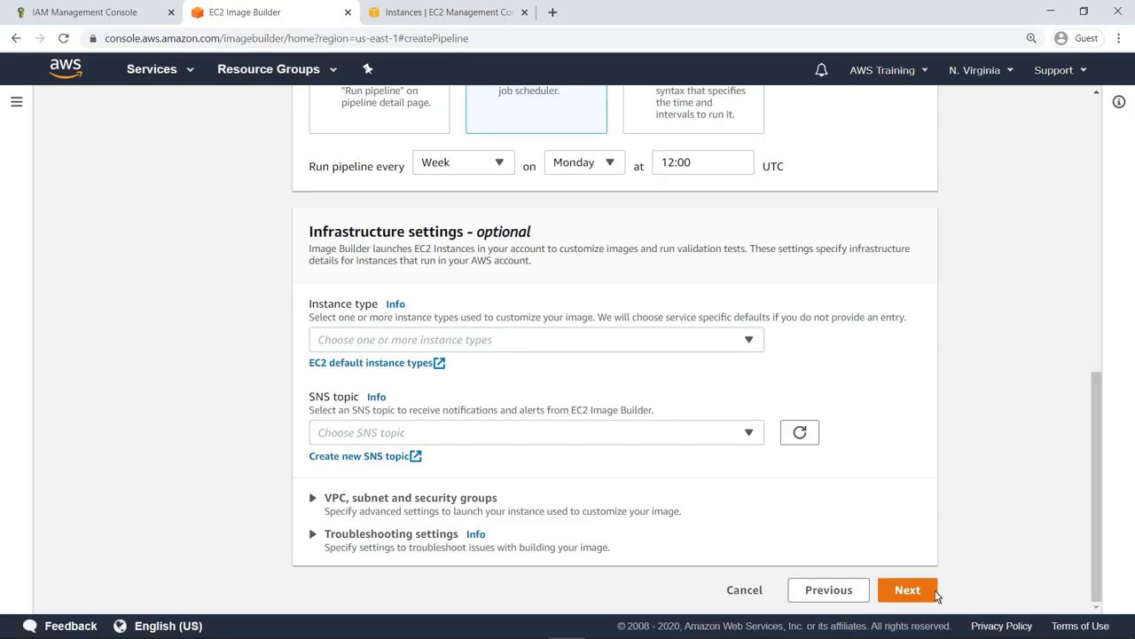
click(908, 589)
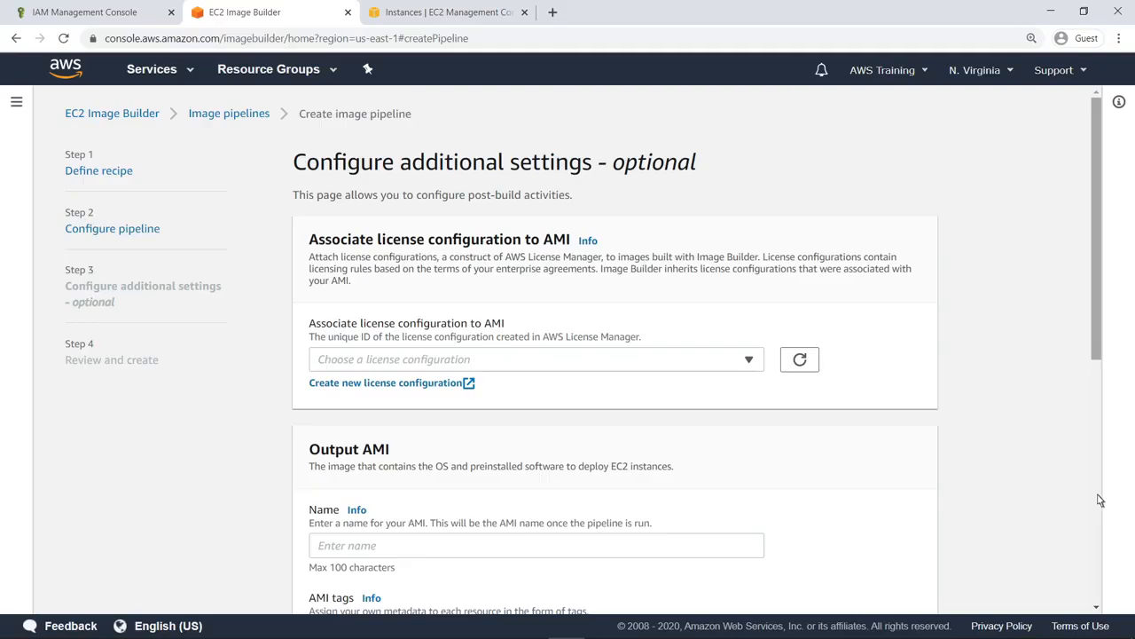
Name the output AMI CustomAmazonLinux and proceed to the pipeline review
scroll(1100, 501, down, 4)
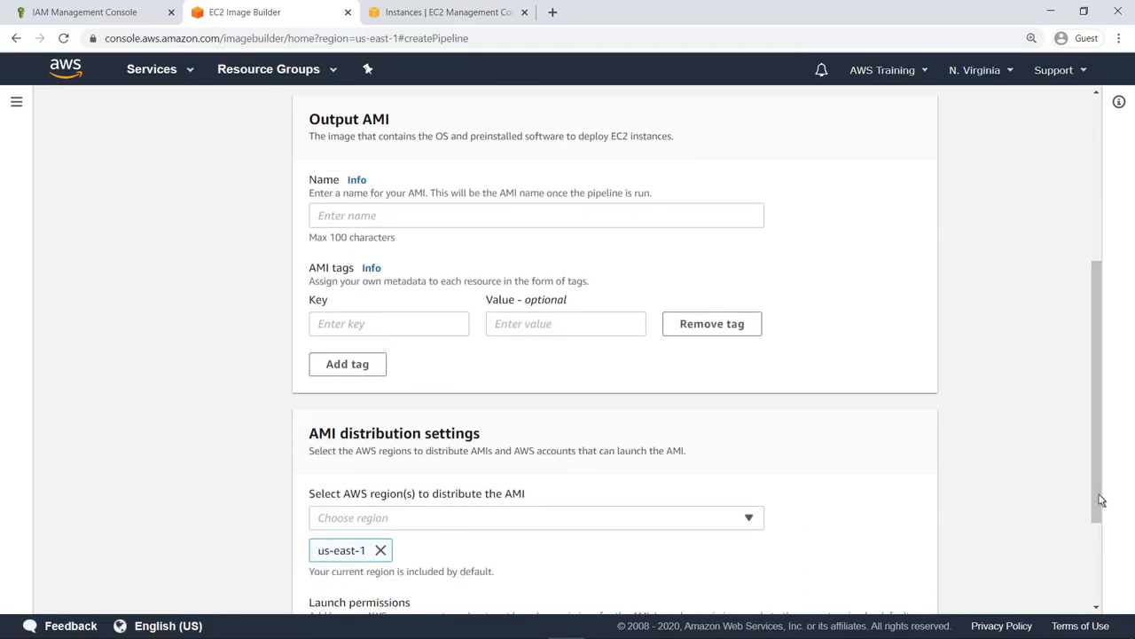
click(324, 222)
text(CustomAmazonLinux)
click(435, 273)
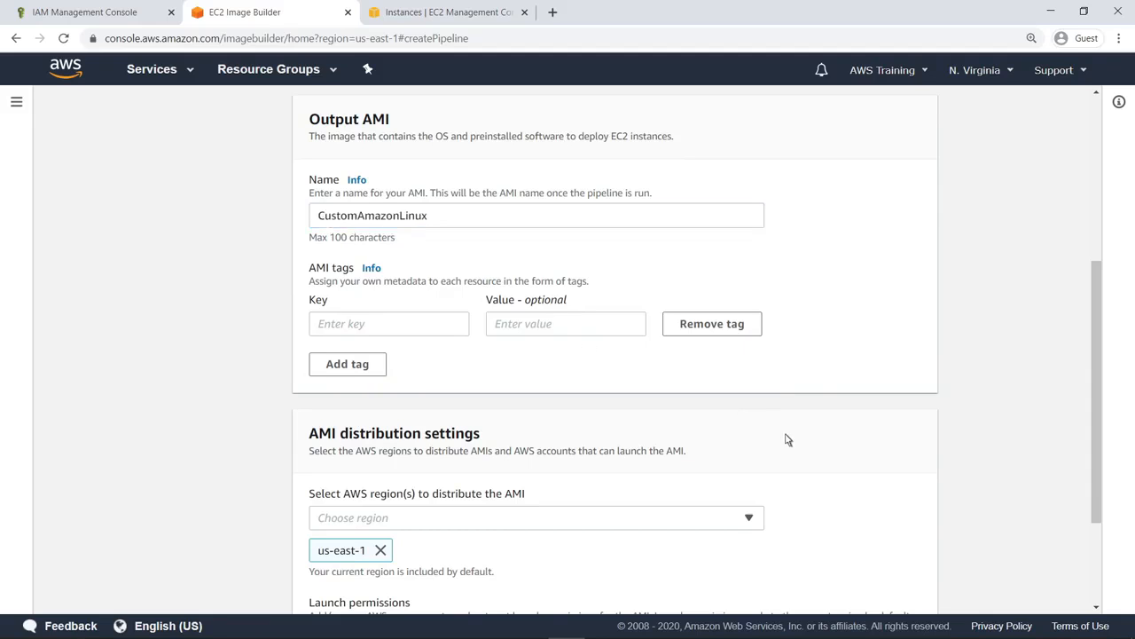
scroll(1097, 582, down, 2)
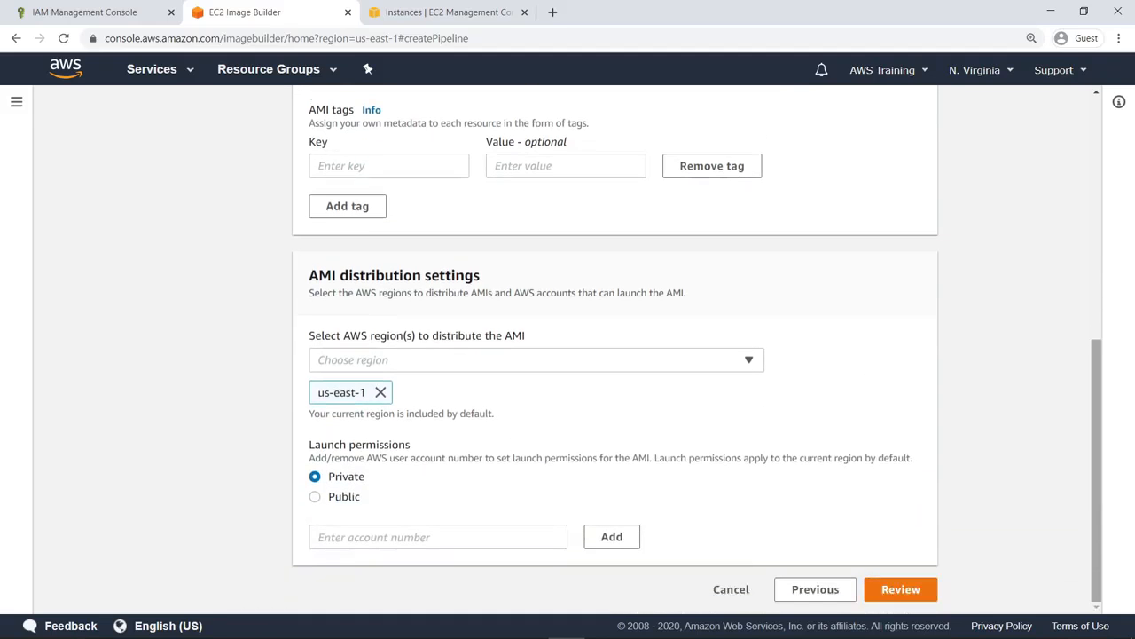
click(922, 594)
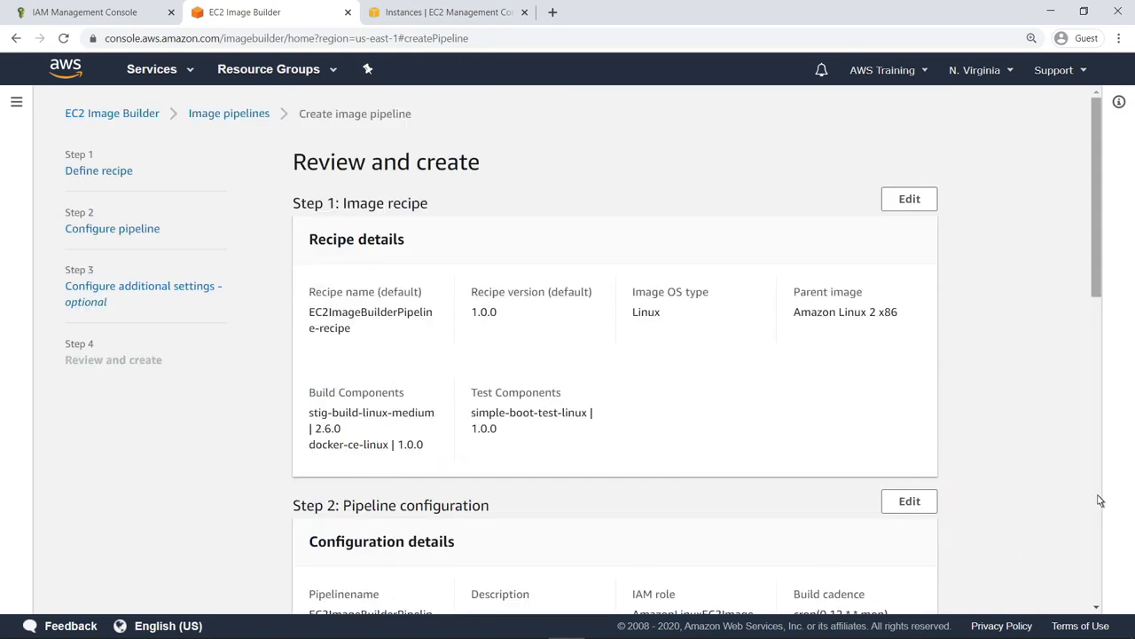
Review the recipe, configuration and distribution settings, and create the pipeline
scroll(1100, 501, down, 10)
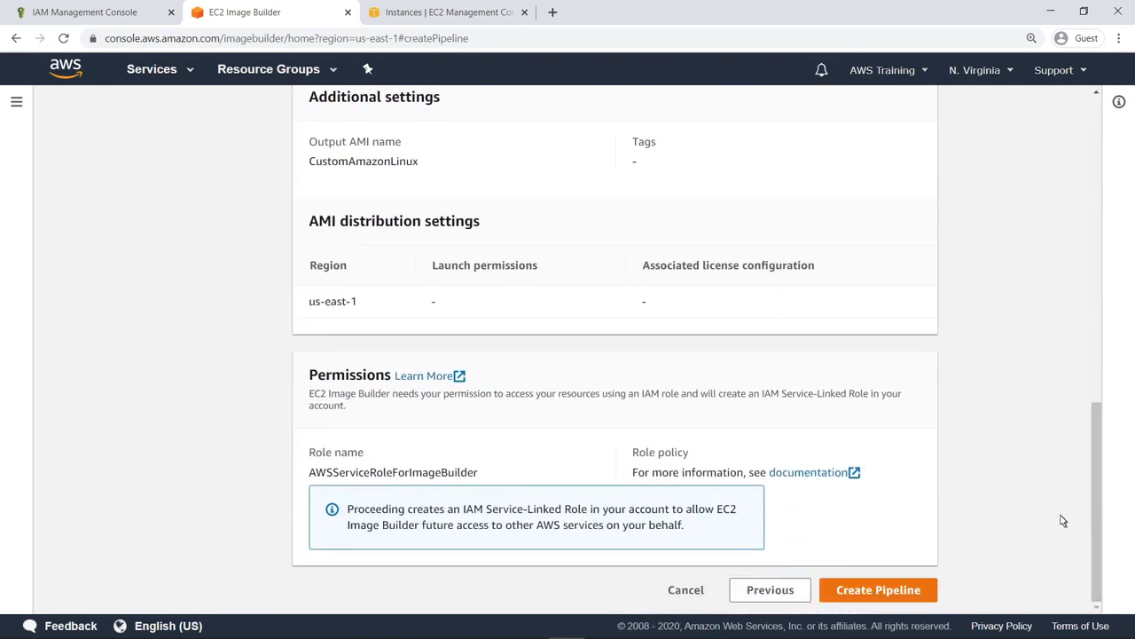
click(926, 593)
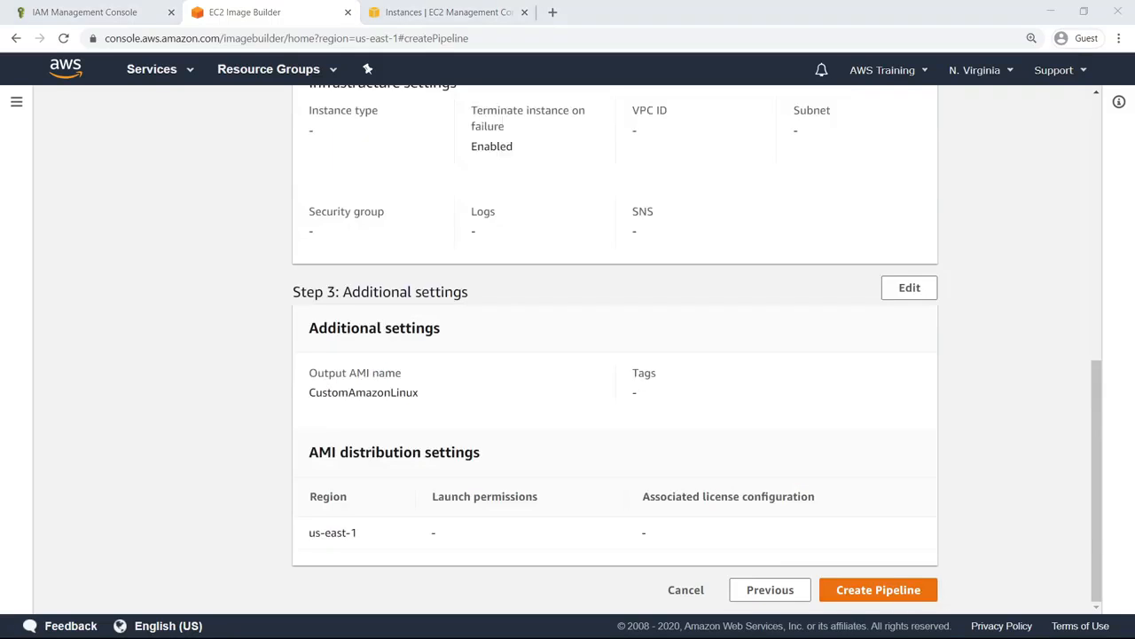
click(838, 592)
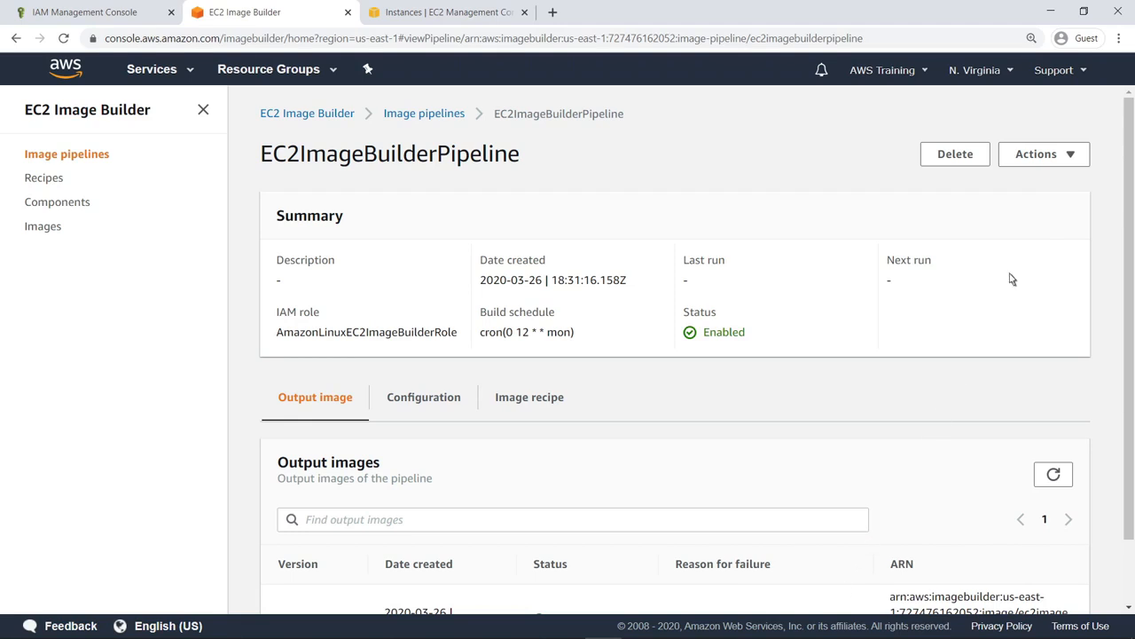
Run EC2ImageBuilderPipeline manually and open the details of the image being built
click(1070, 159)
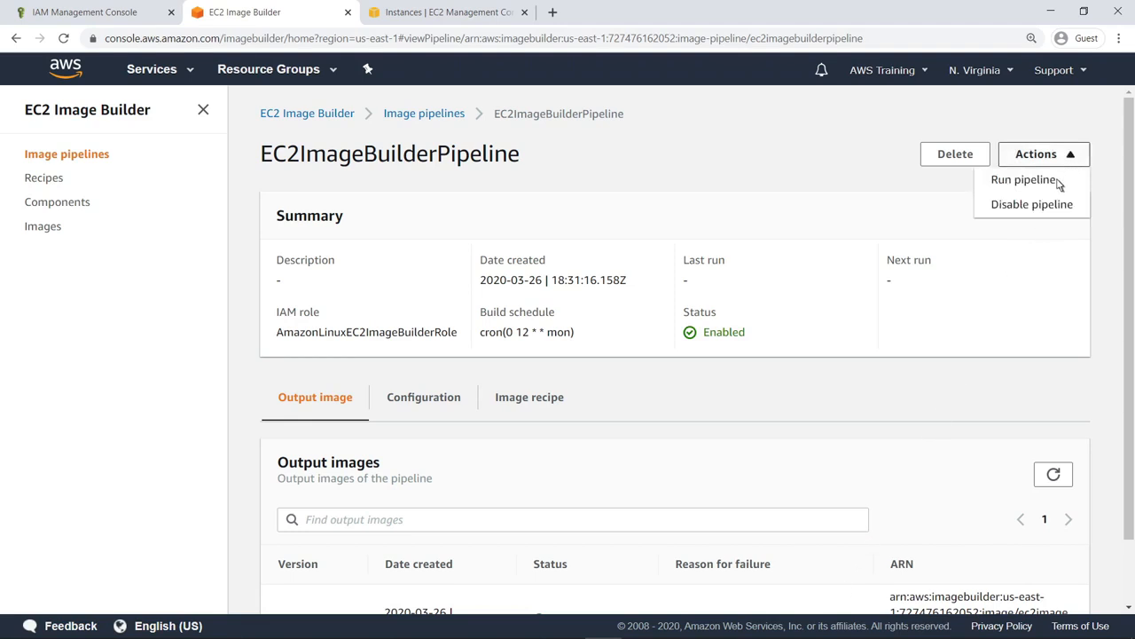
click(1023, 180)
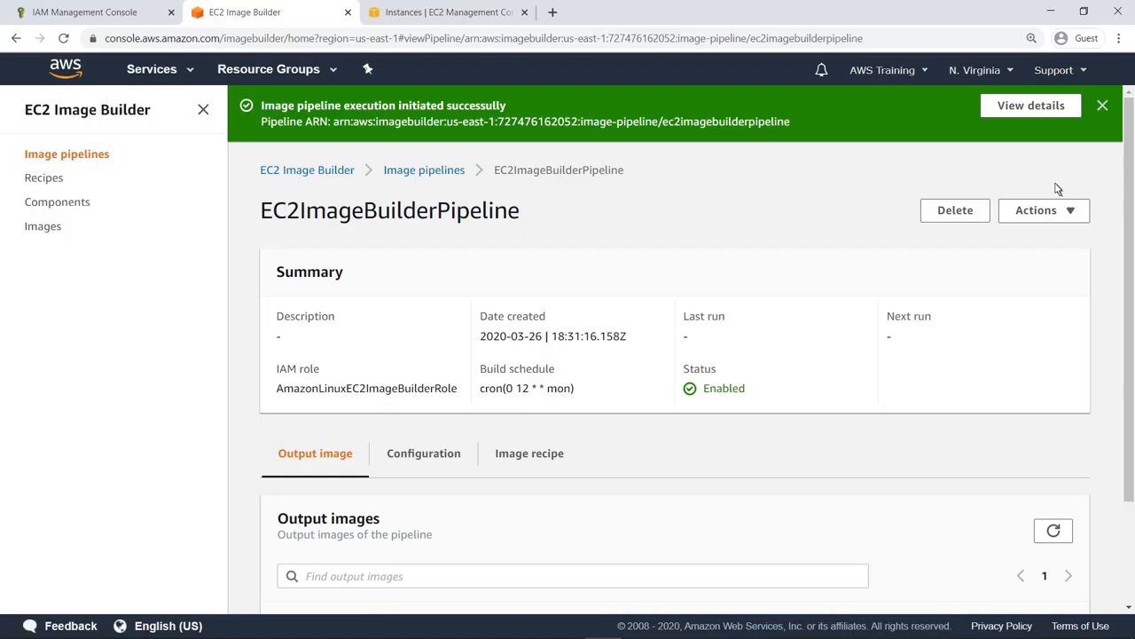
click(999, 110)
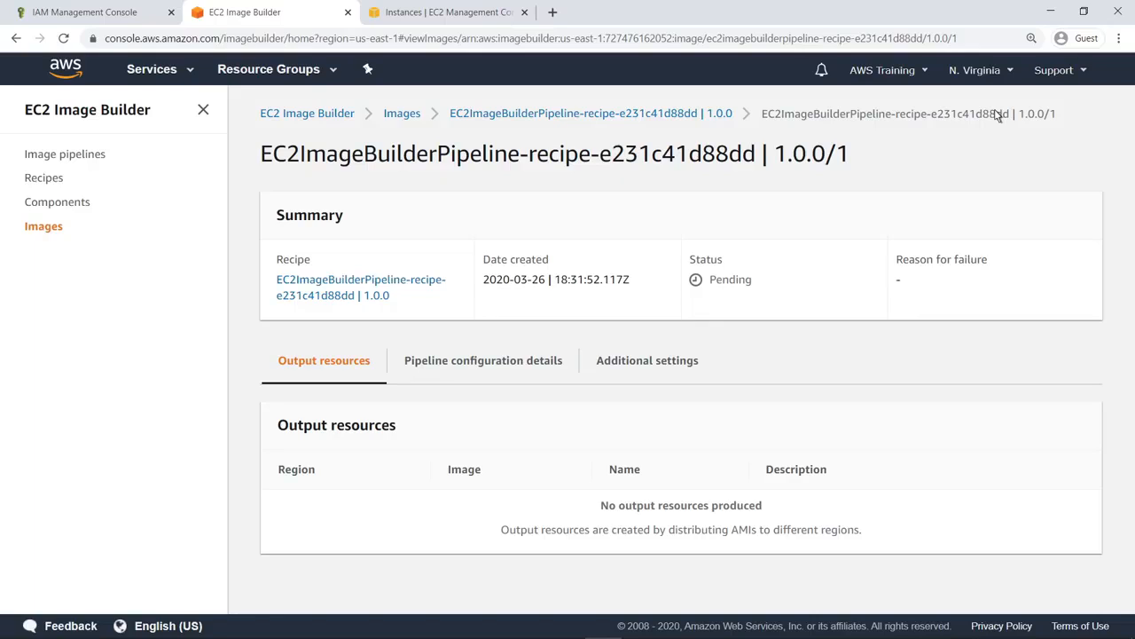
Check the state of the build and test instances in the EC2 console, and refresh the image's status in EC2 Image Builder
click(502, 14)
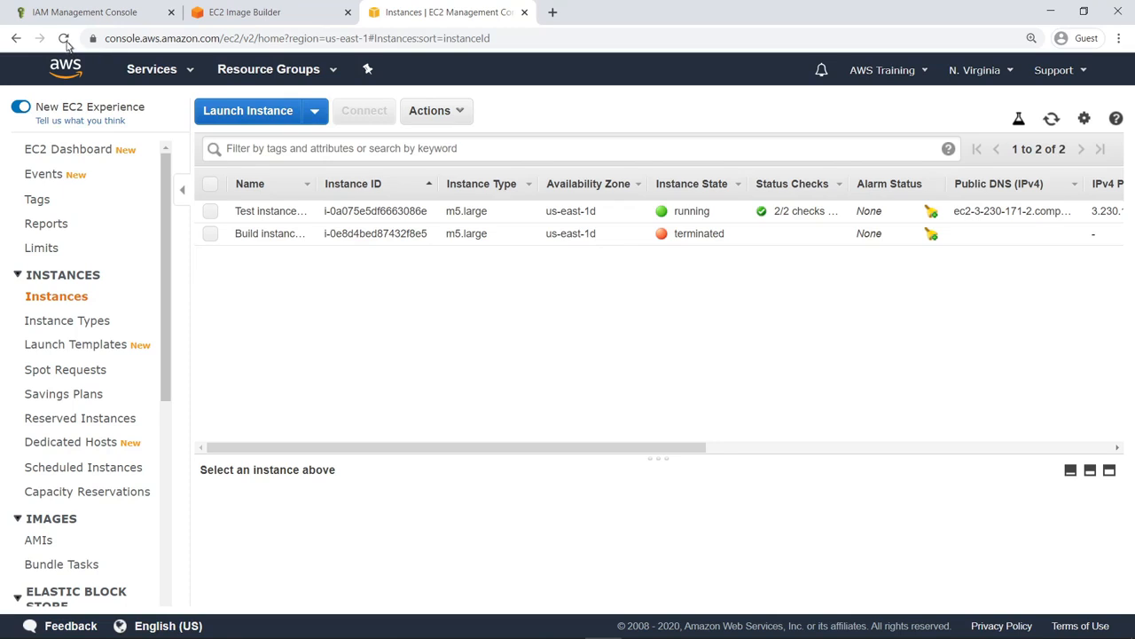
click(64, 39)
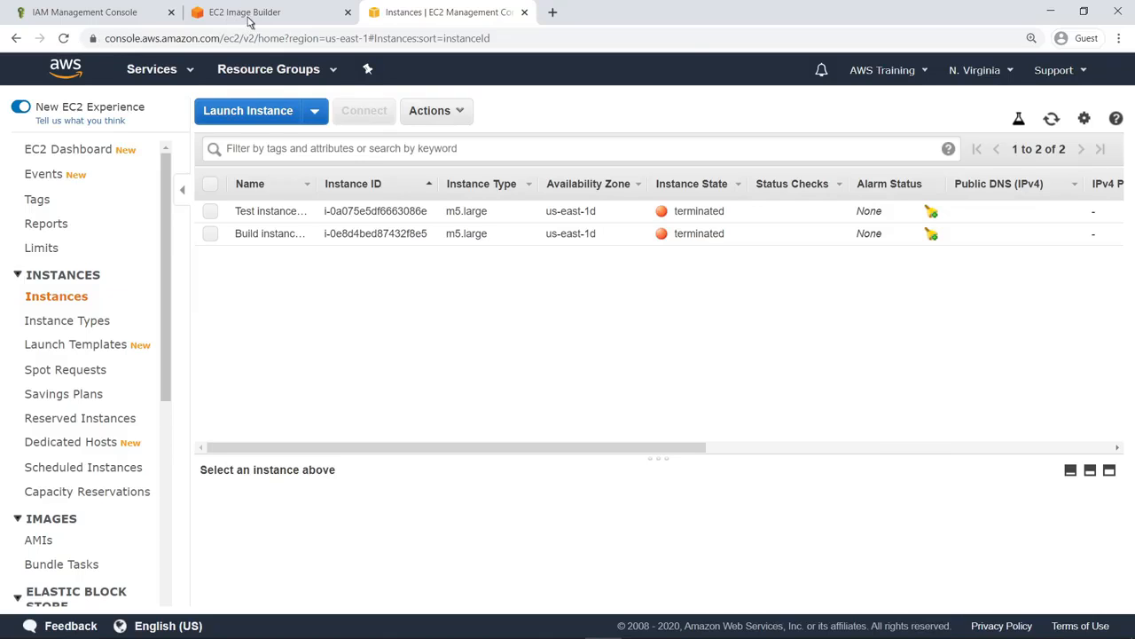
click(280, 18)
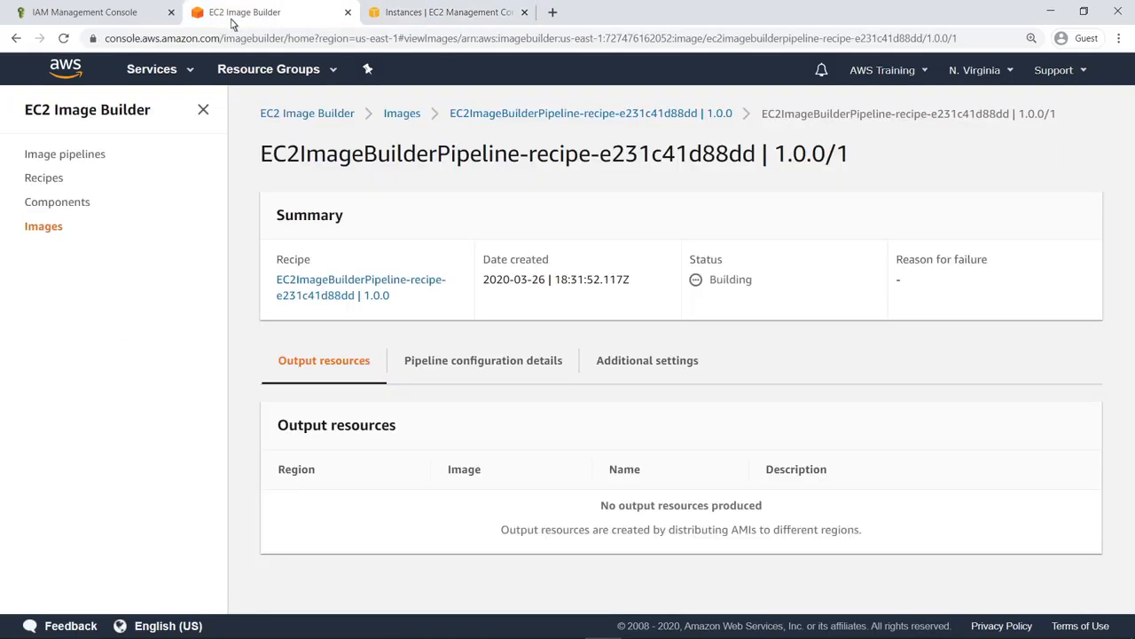
click(64, 39)
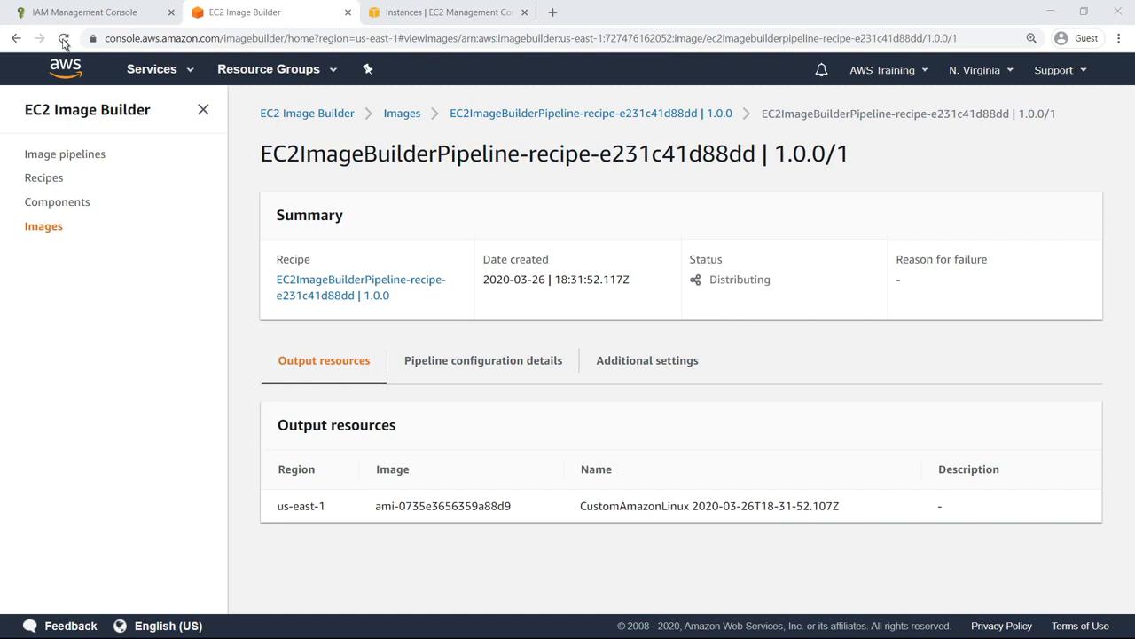
click(65, 41)
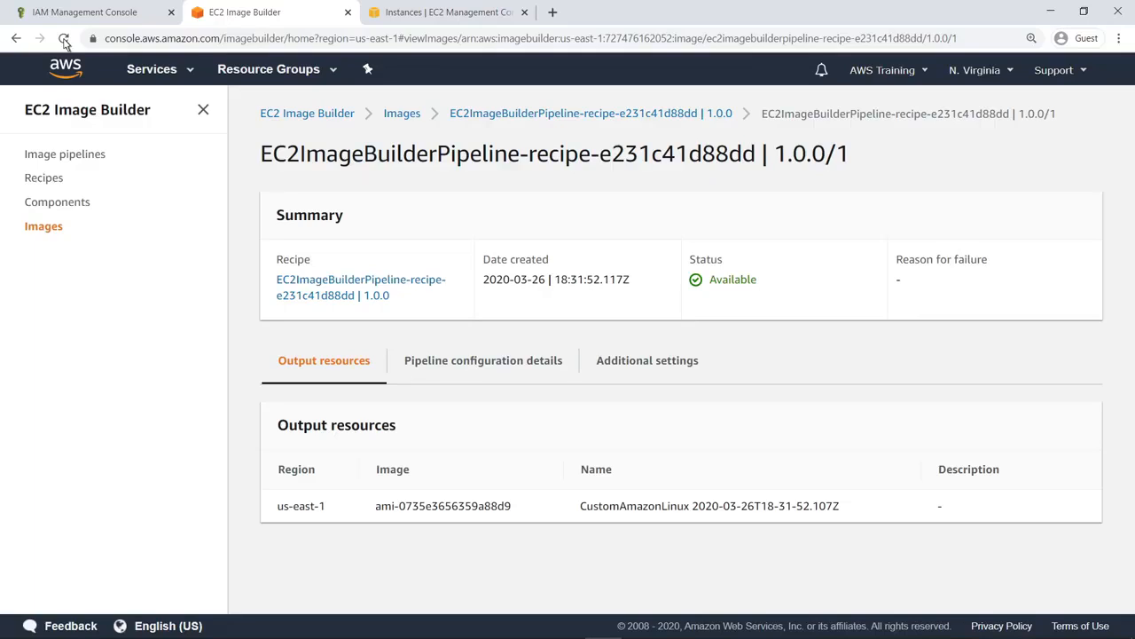
View the list of Image Builder images, and open the list of owned AMIs in the EC2 console
click(44, 225)
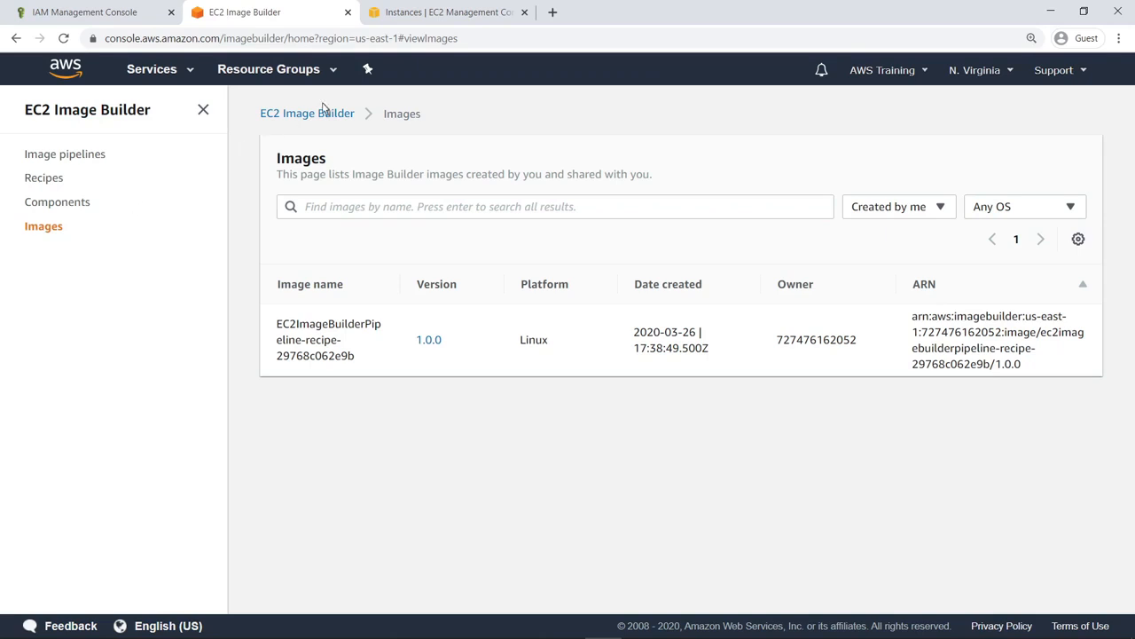
click(492, 22)
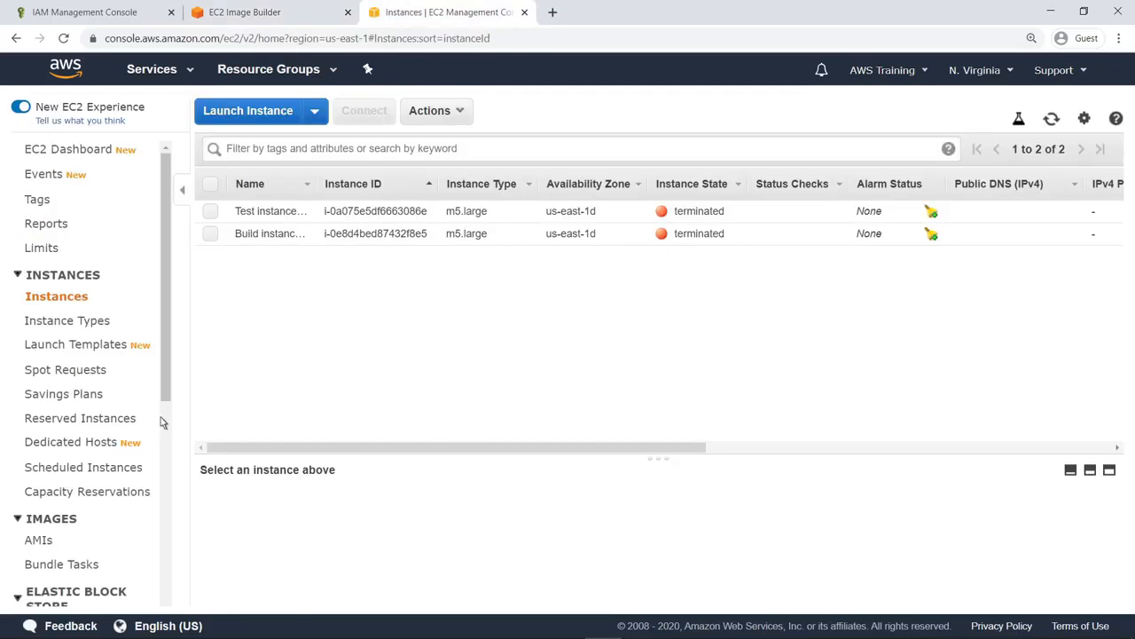
click(46, 542)
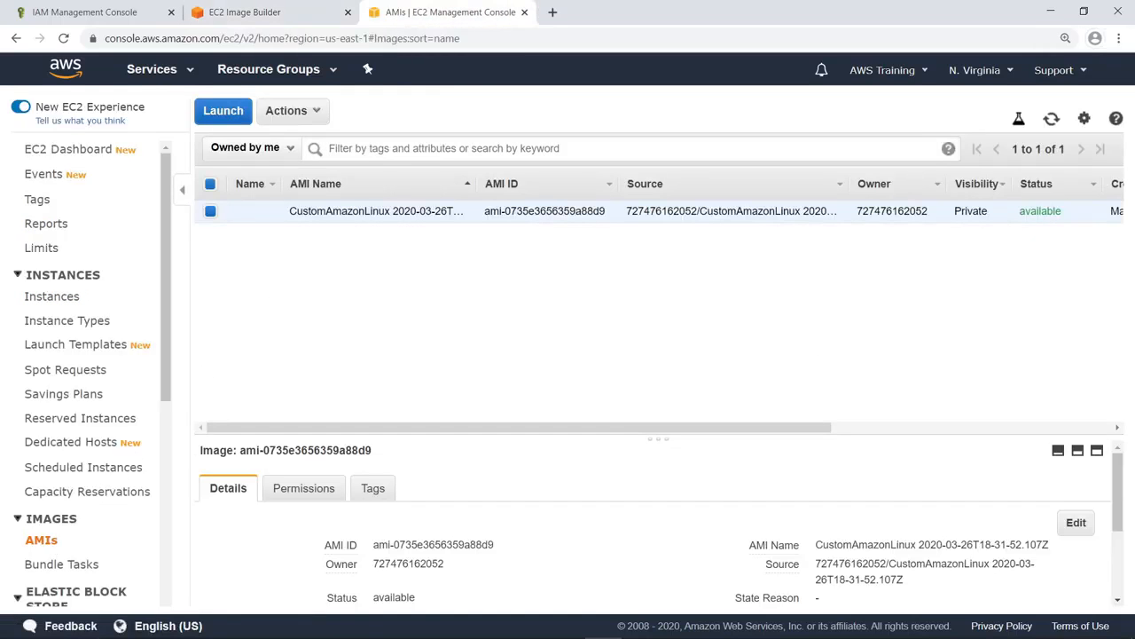